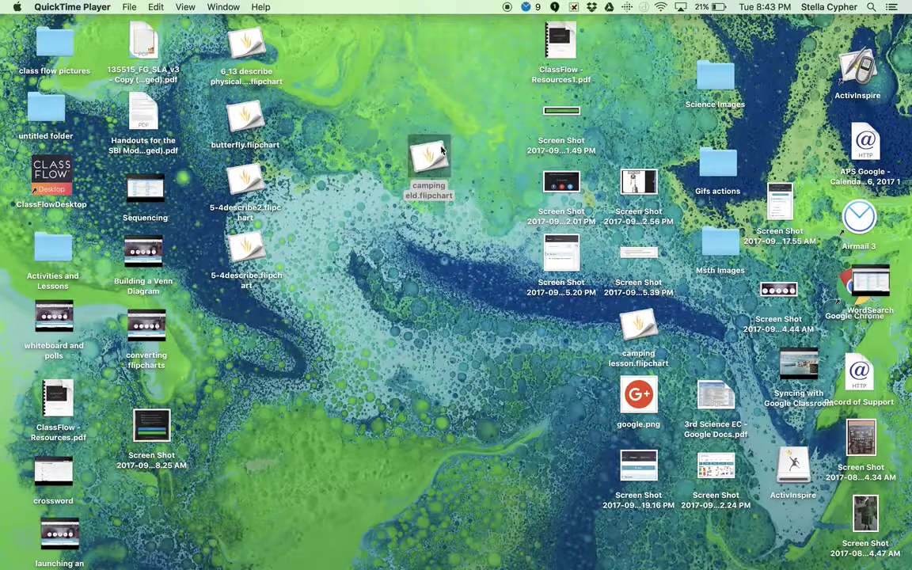
Open camping eld.flipchart from the desktop in ActivInspire and hide the Page Browser.
left_click_drag(422, 155, 438, 81)
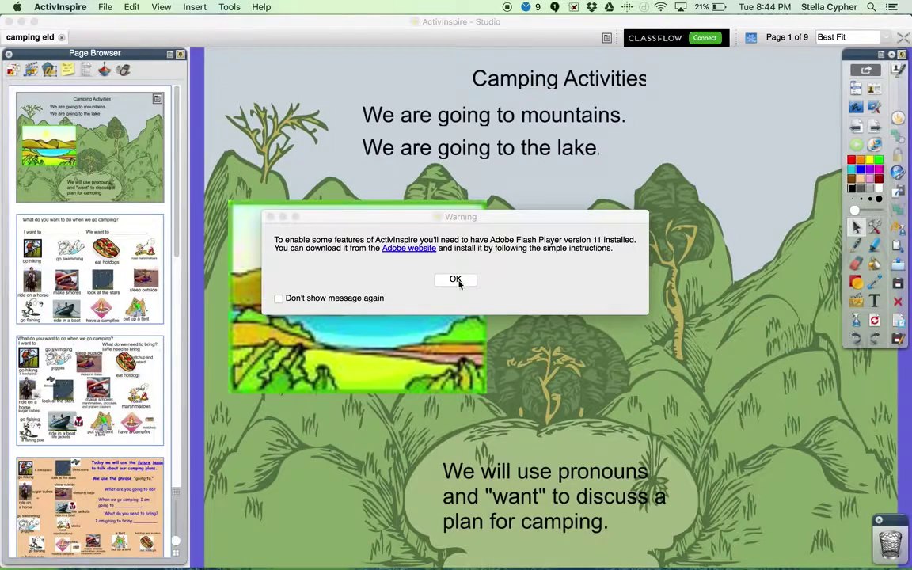
left_click(456, 279)
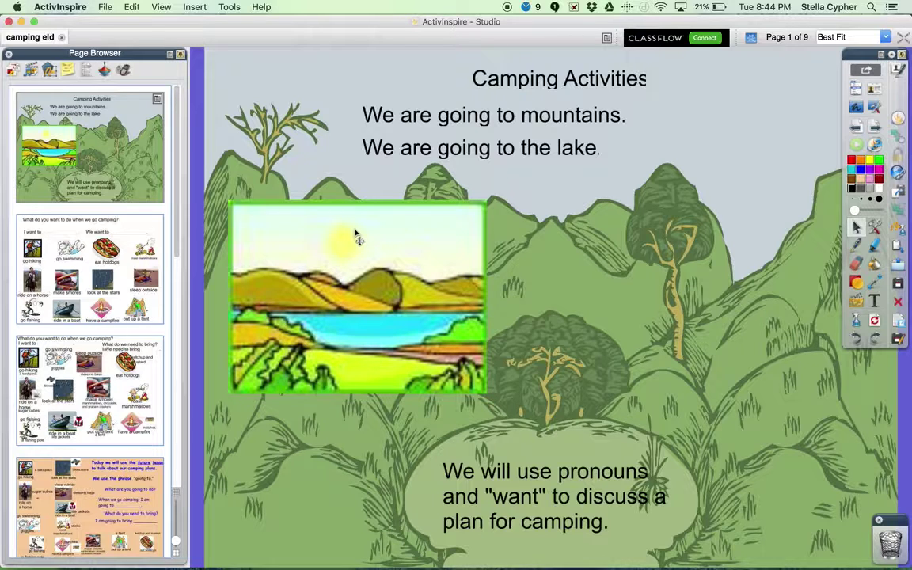
left_click(180, 54)
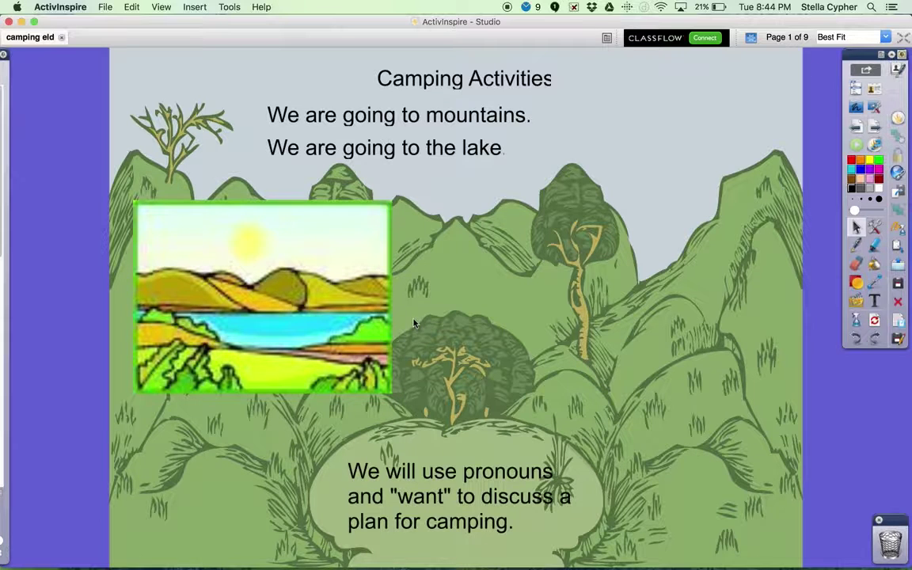
Reposition the lake landscape picture on page 1 of the flipchart and go to page 2.
left_click_drag(334, 263, 307, 259)
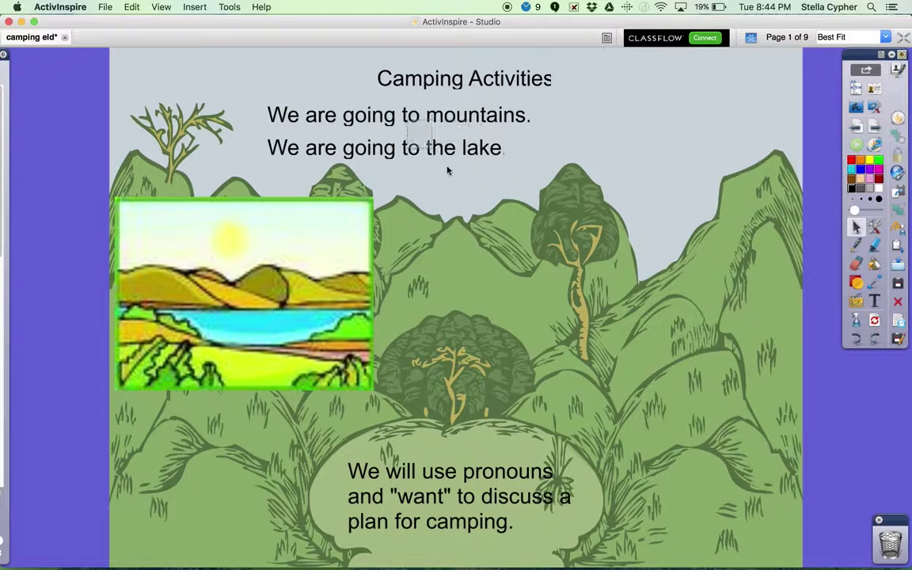
mouse_move(305, 202)
left_mouse_down()
mouse_move(350, 228)
mouse_move(315, 195)
left_mouse_up()
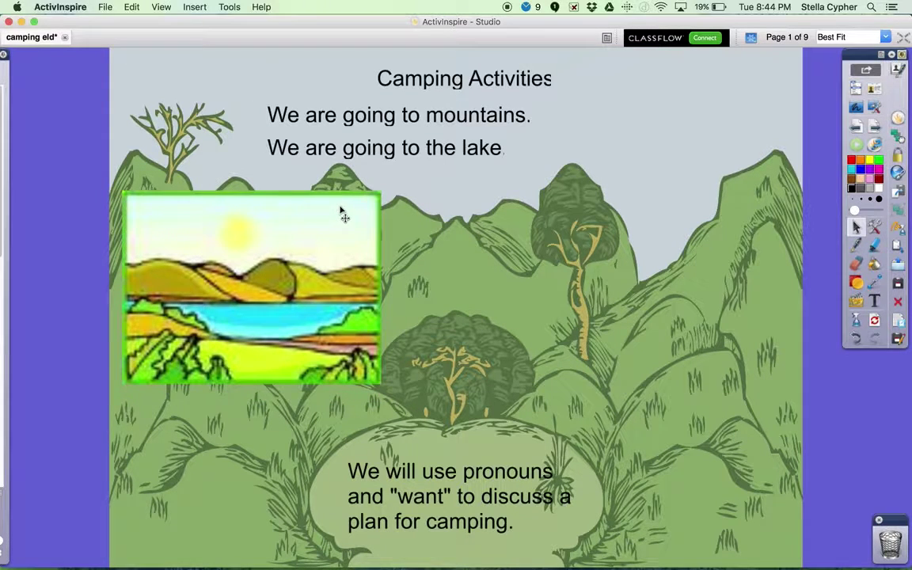
left_click(876, 129)
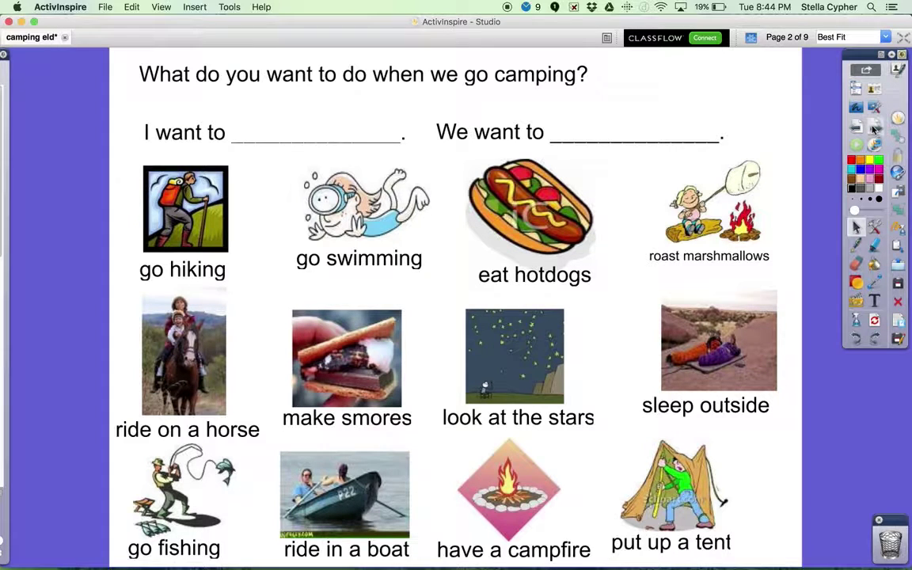
On page 3, reposition the hotdog picture and its "ketchup and mustard" label so that they sit side by side.
left_click(876, 128)
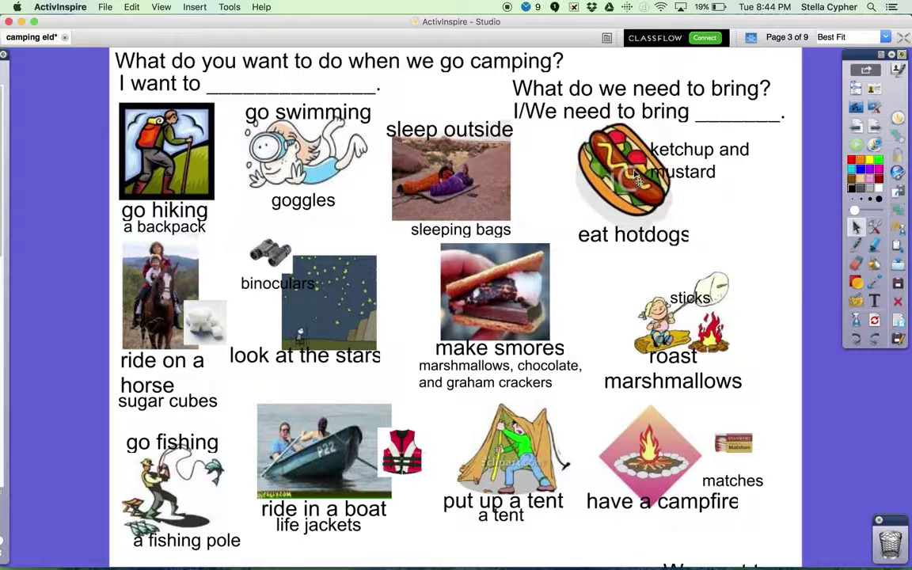
mouse_move(628, 172)
left_mouse_down()
mouse_move(596, 198)
mouse_move(372, 91)
mouse_move(318, 76)
mouse_move(621, 133)
mouse_move(615, 183)
mouse_move(626, 182)
left_mouse_up()
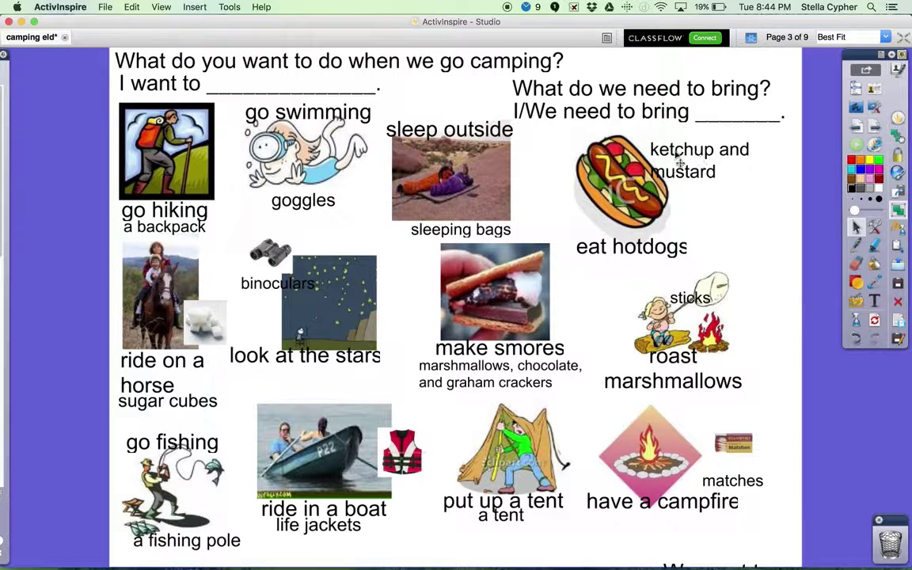
left_click_drag(678, 160, 704, 157)
left_click_drag(637, 184, 611, 199)
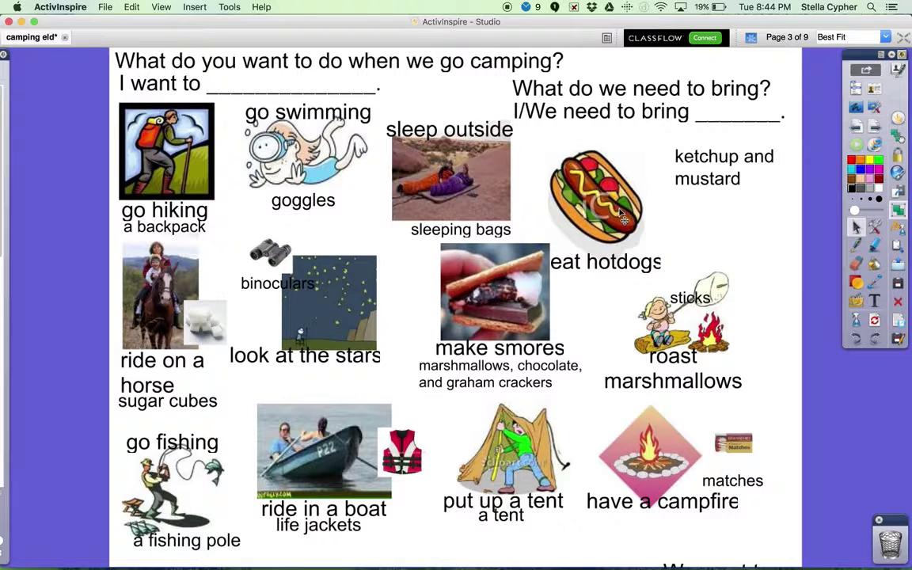
left_click_drag(621, 235, 631, 213)
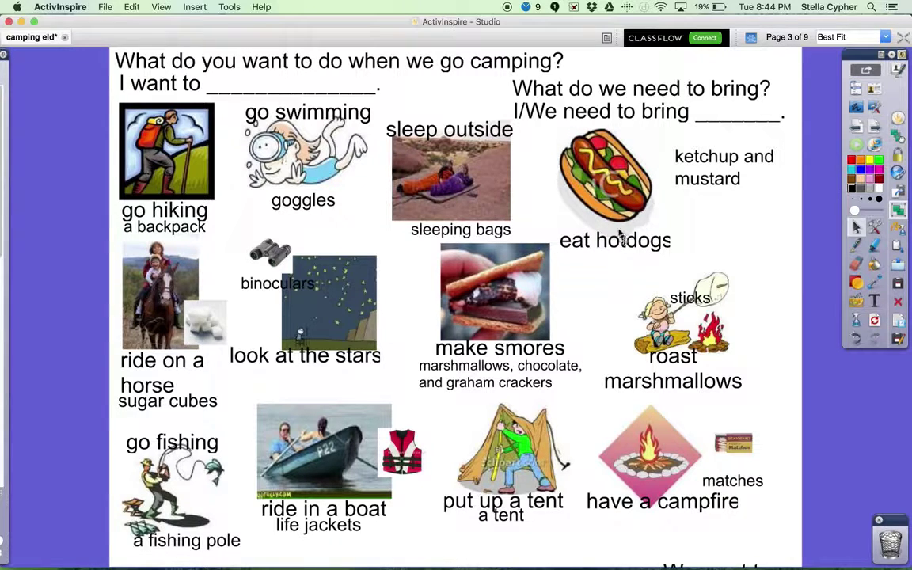
mouse_move(704, 204)
left_mouse_down()
mouse_move(709, 220)
mouse_move(701, 196)
mouse_move(713, 168)
mouse_move(710, 198)
left_mouse_up()
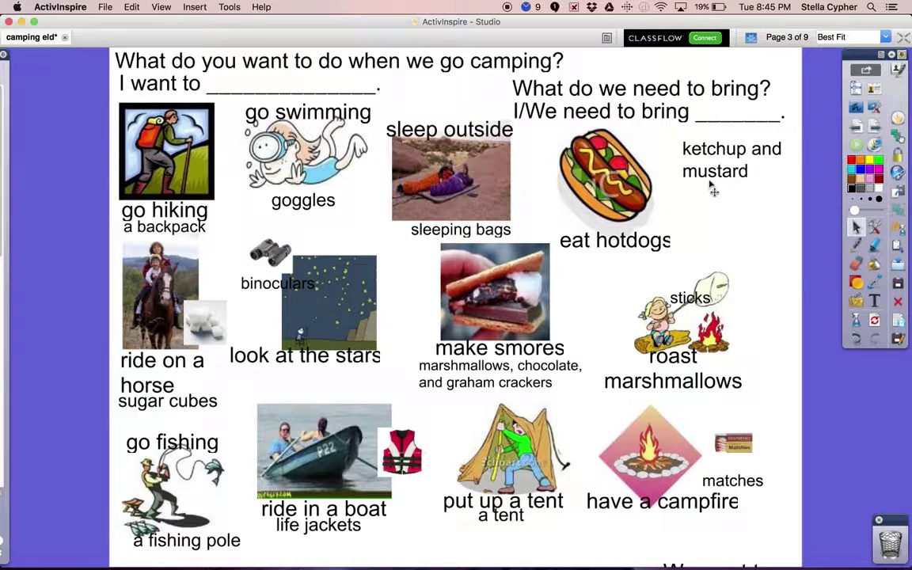
left_click_drag(558, 166, 590, 163)
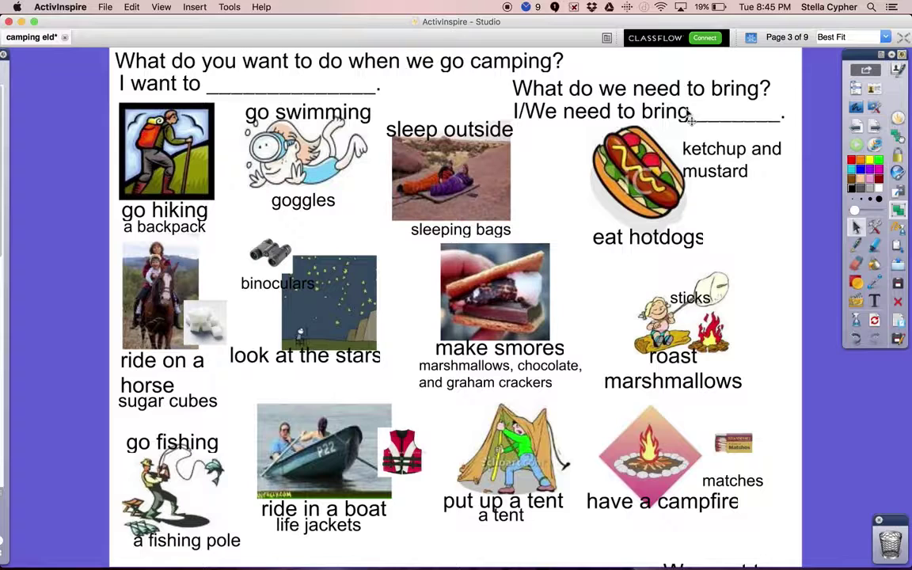
Reposition the swimming picture and "goggles" label on page 3, and the "sleep outside" picture and "sleeping bags" label on page 4.
mouse_move(304, 151)
left_mouse_down()
mouse_move(323, 150)
mouse_move(266, 111)
mouse_move(303, 156)
left_mouse_up()
left_click_drag(302, 218, 298, 198)
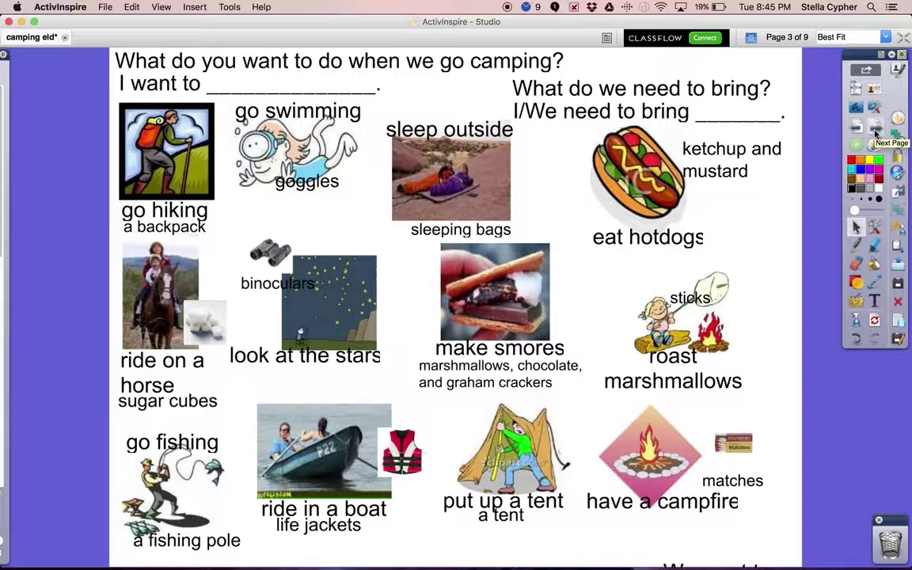
left_click(875, 136)
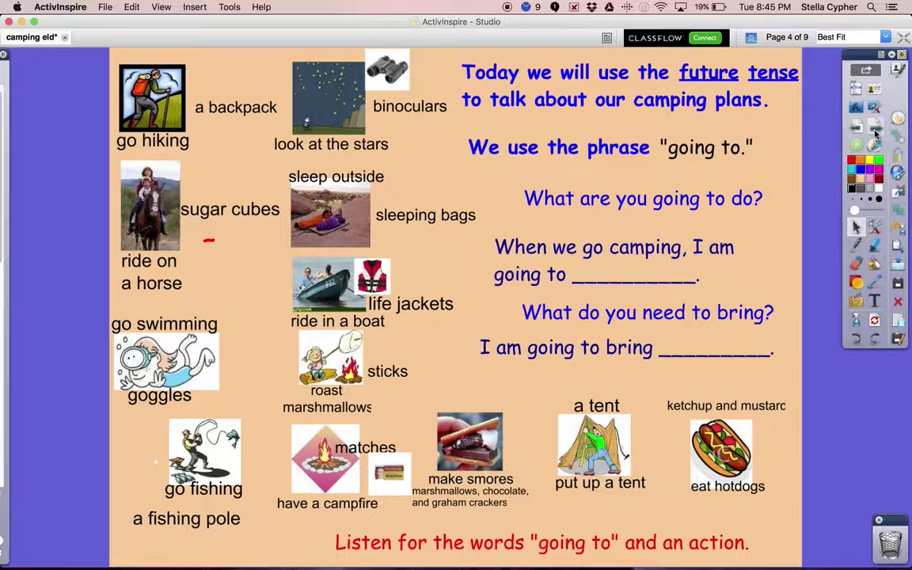
mouse_move(329, 205)
left_mouse_down()
mouse_move(329, 173)
mouse_move(330, 204)
left_mouse_up()
mouse_move(424, 226)
left_mouse_down()
mouse_move(476, 220)
mouse_move(434, 226)
left_mouse_up()
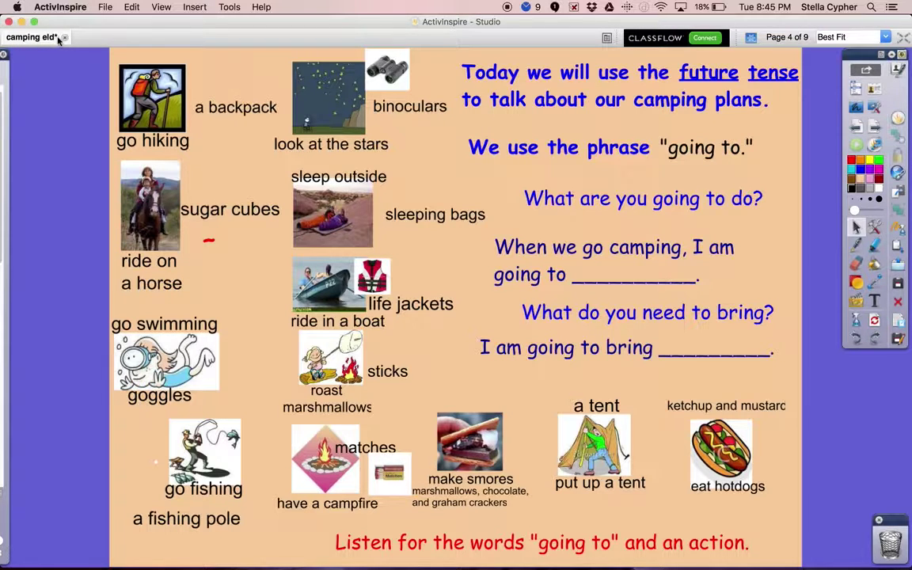
Close the camping eld flipchart without saving and select its file on the desktop.
left_click(8, 22)
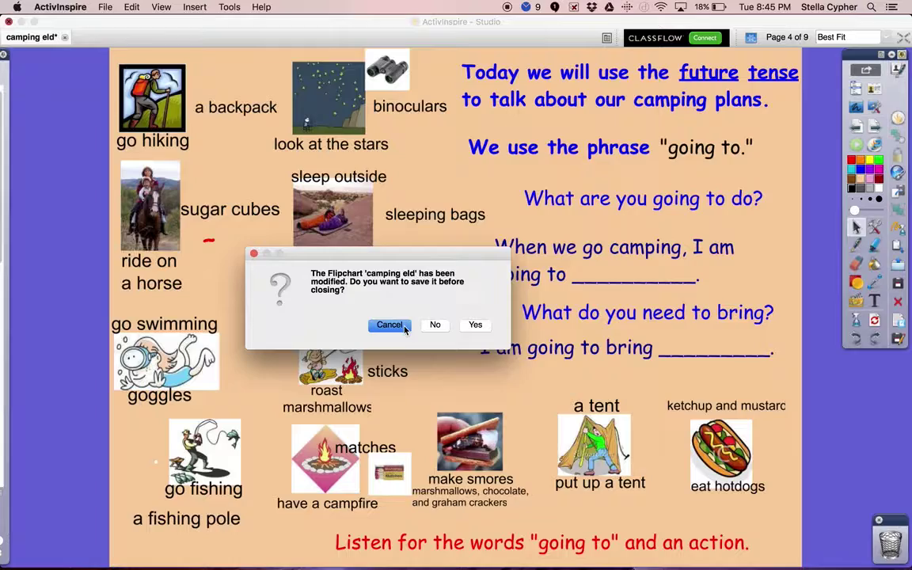
left_click(435, 325)
left_click(453, 74)
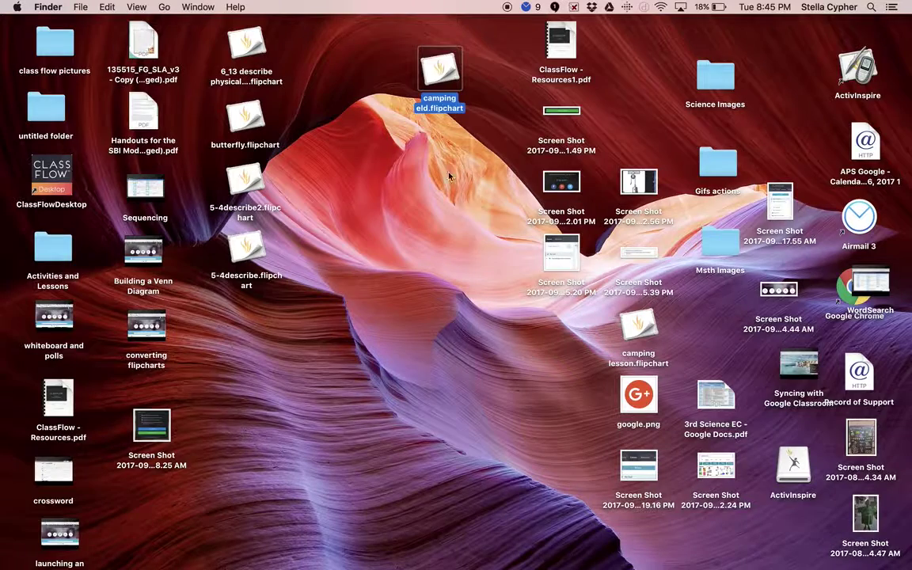
mouse_move(454, 76)
left_mouse_down()
mouse_move(434, 97)
mouse_move(450, 79)
left_mouse_up()
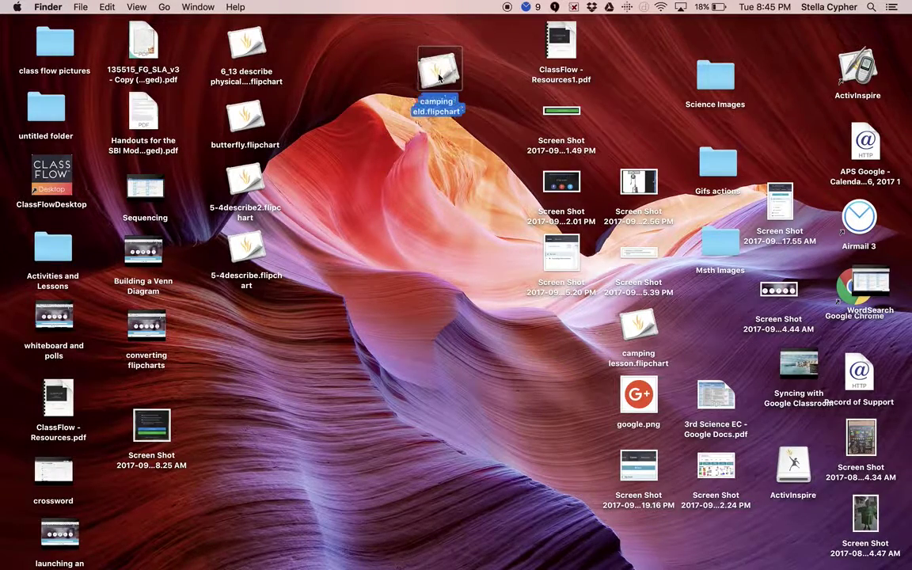
Switch to Chrome and go through the ClassFlow home page to the Resources page.
mouse_move(497, 561)
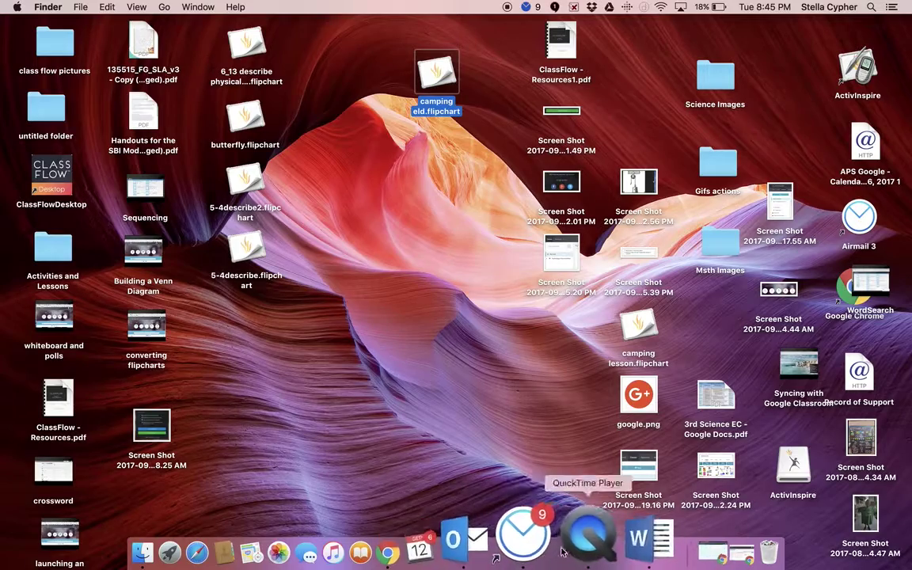
left_click(462, 535)
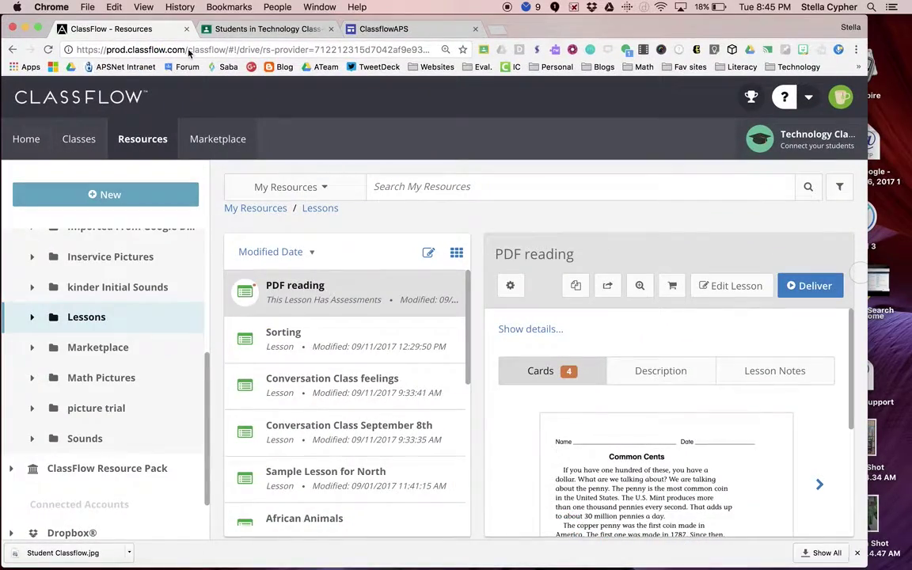
left_click(33, 141)
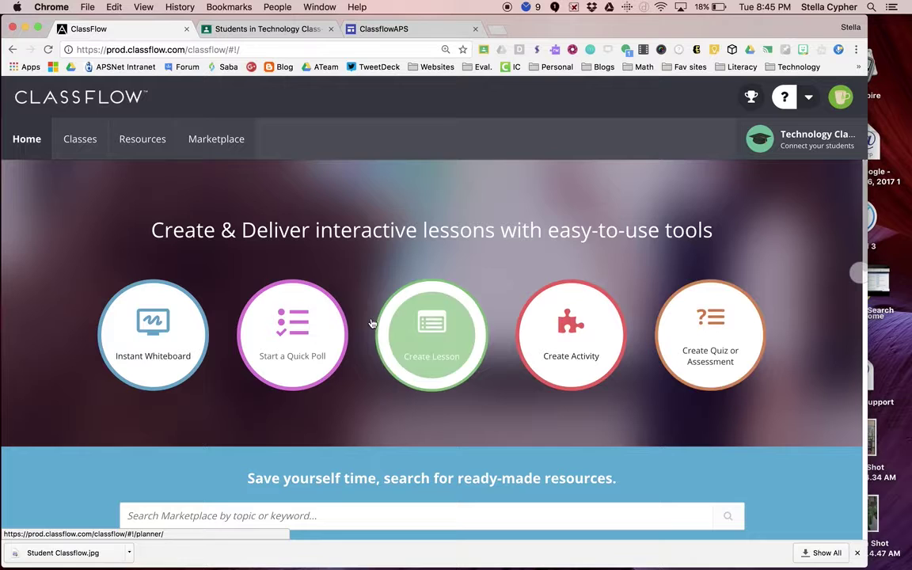
left_click(144, 140)
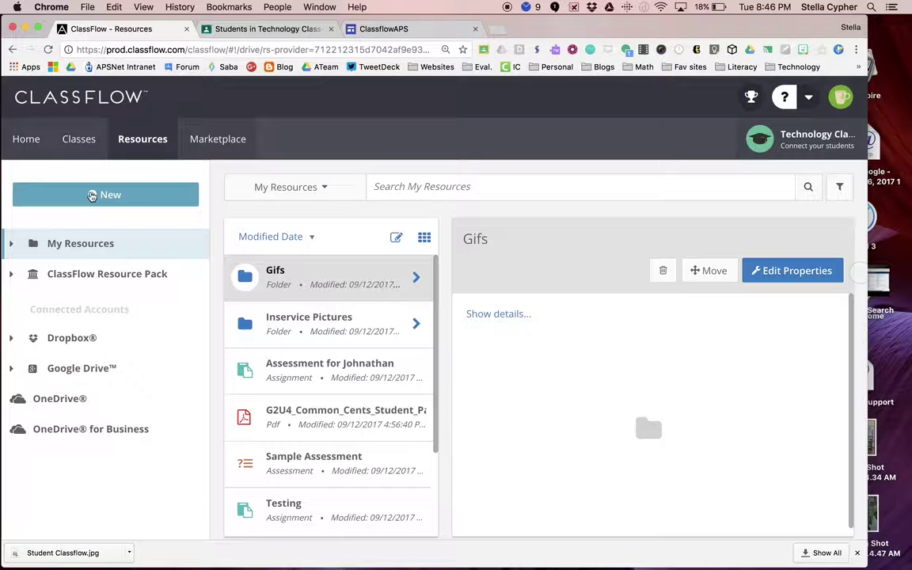
Convert camping eld.flipchart from the Desktop folder into a ClassFlow lesson and dismiss the upload notice.
left_click(92, 195)
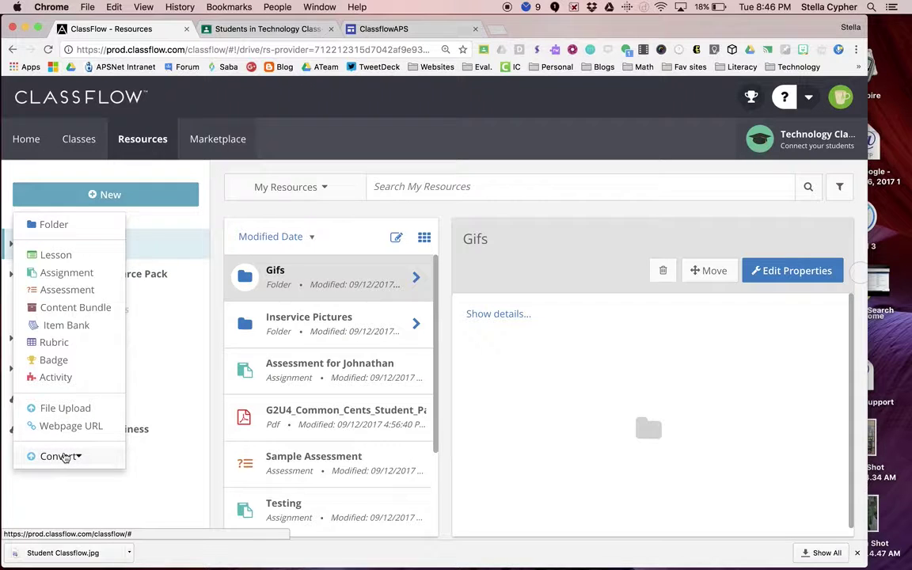
left_click(65, 457)
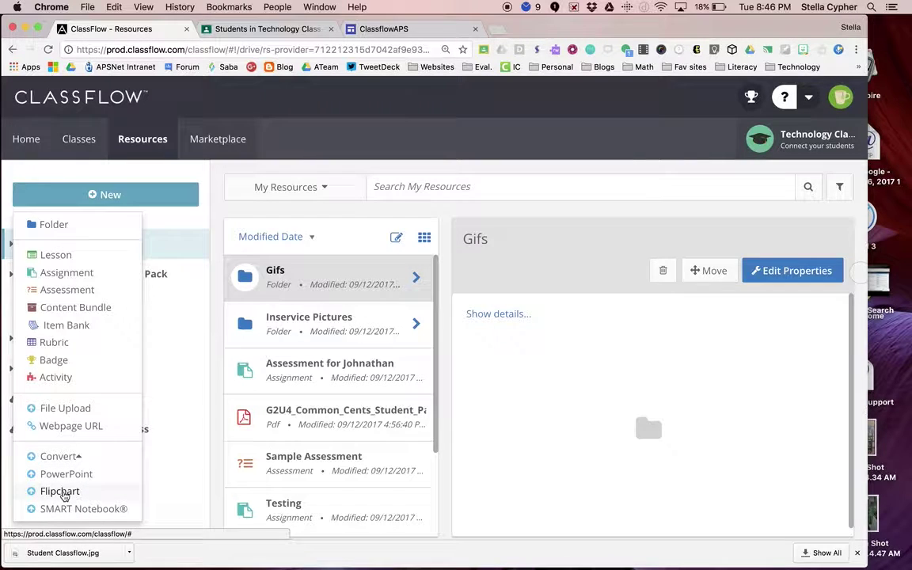
left_click(60, 491)
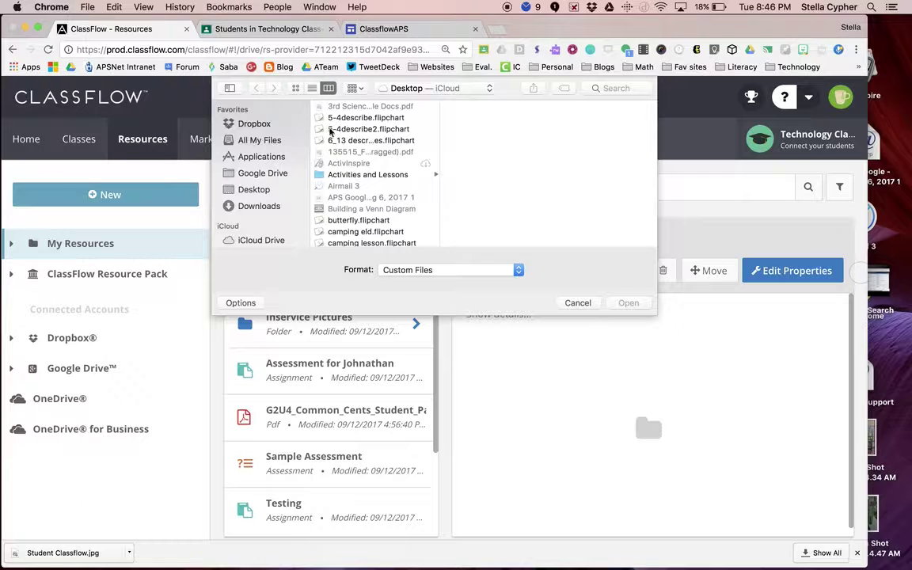
left_click(248, 190)
scroll(357, 152, "down", 5)
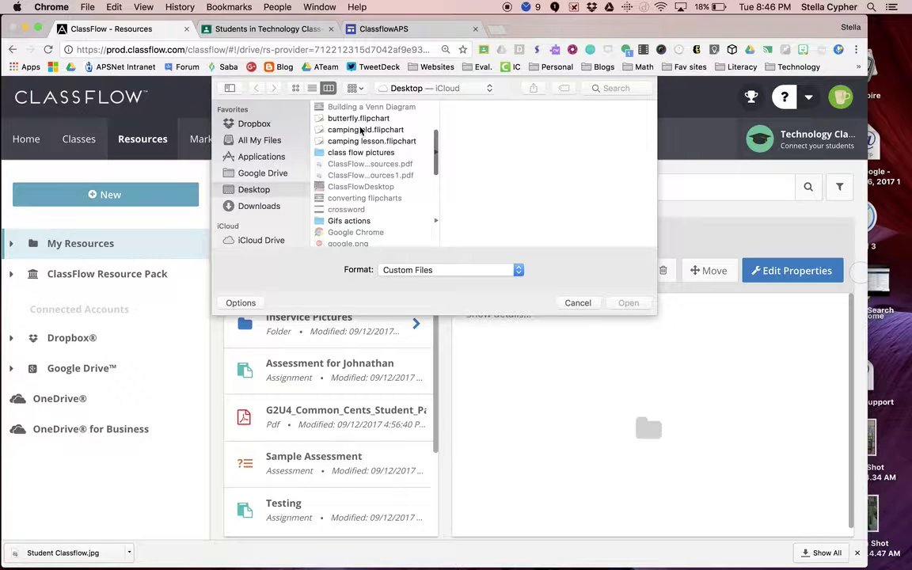
left_click(360, 131)
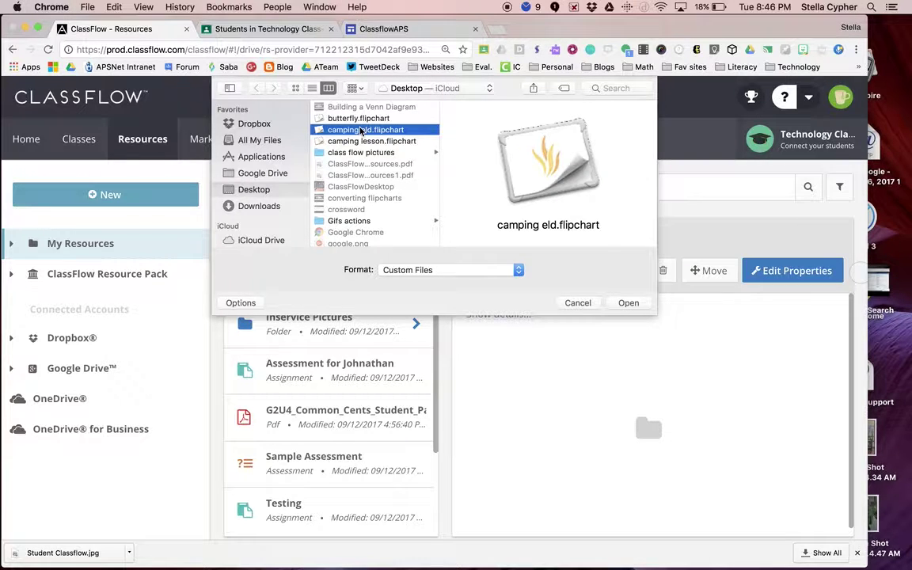
left_click(628, 303)
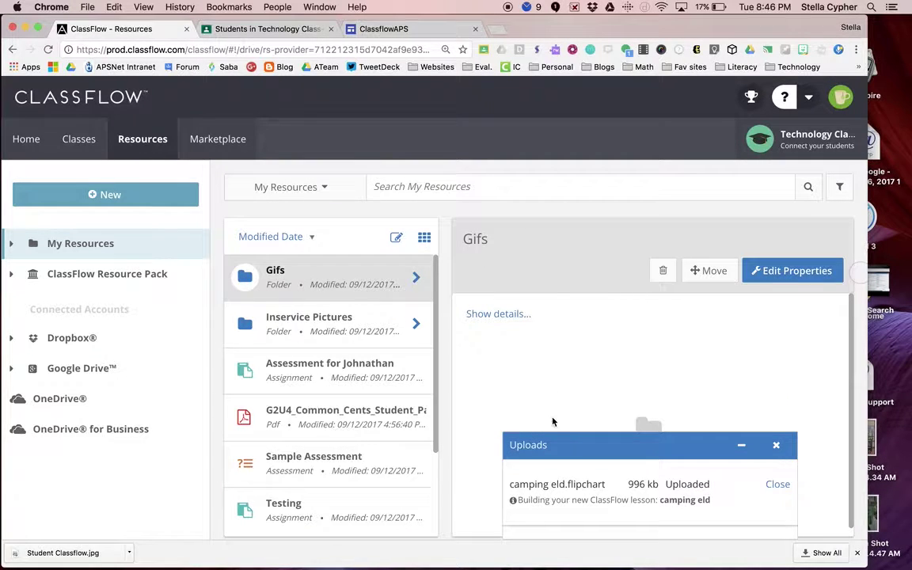
left_click(778, 447)
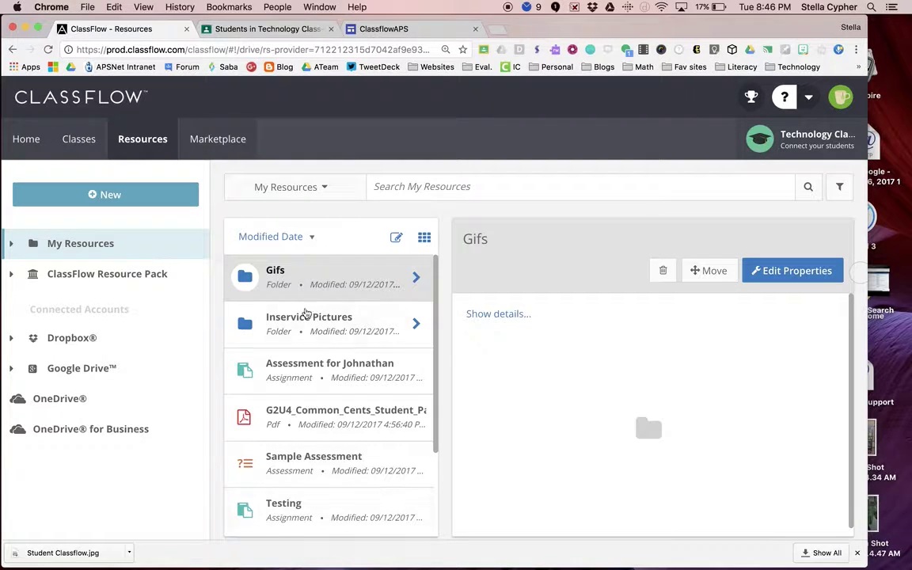
Reload the Resources page and select the converted camping eld lesson to preview its cards.
scroll(296, 418, "down", 3)
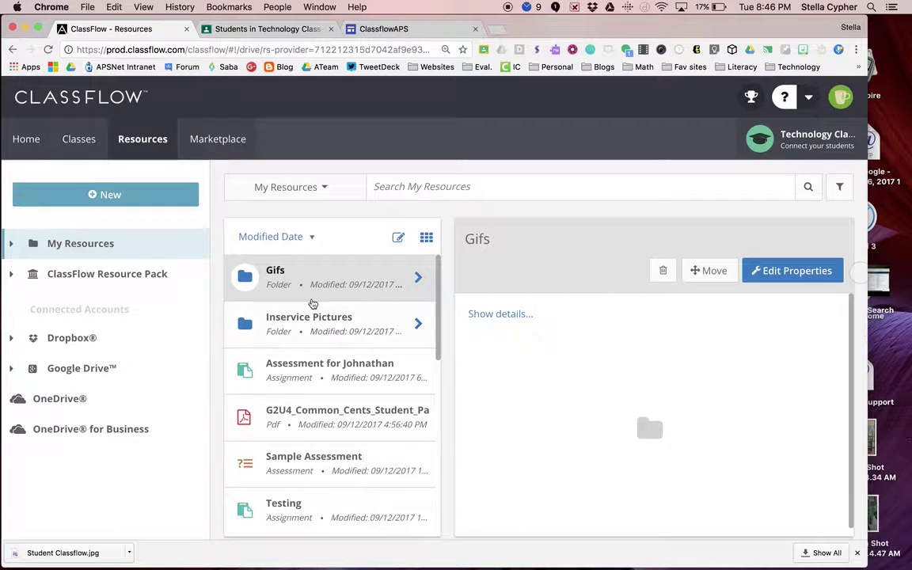
left_click(48, 49)
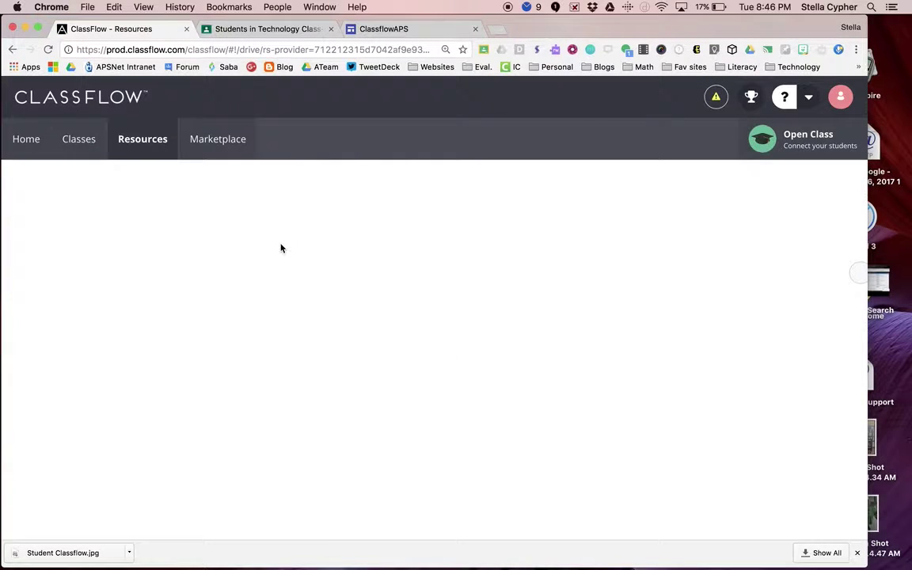
left_click(316, 330)
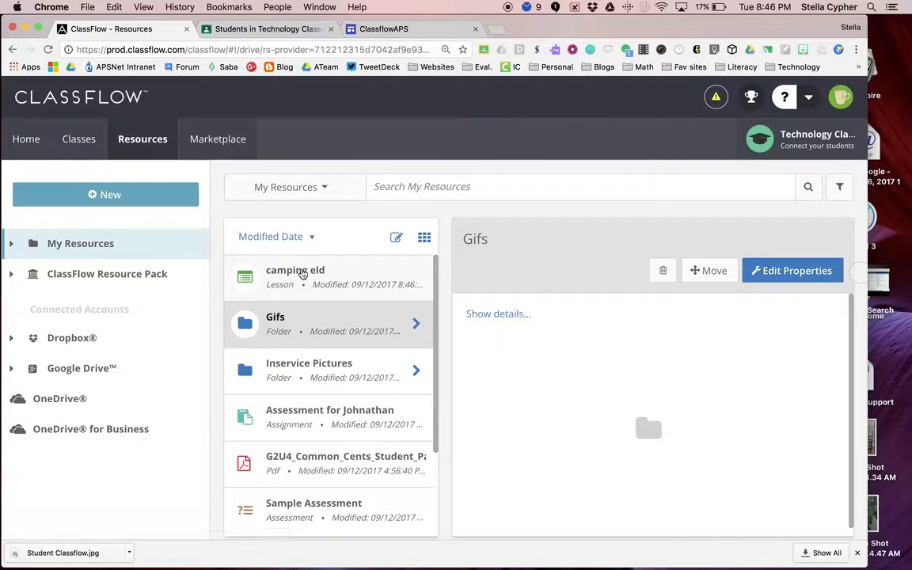
left_click(303, 274)
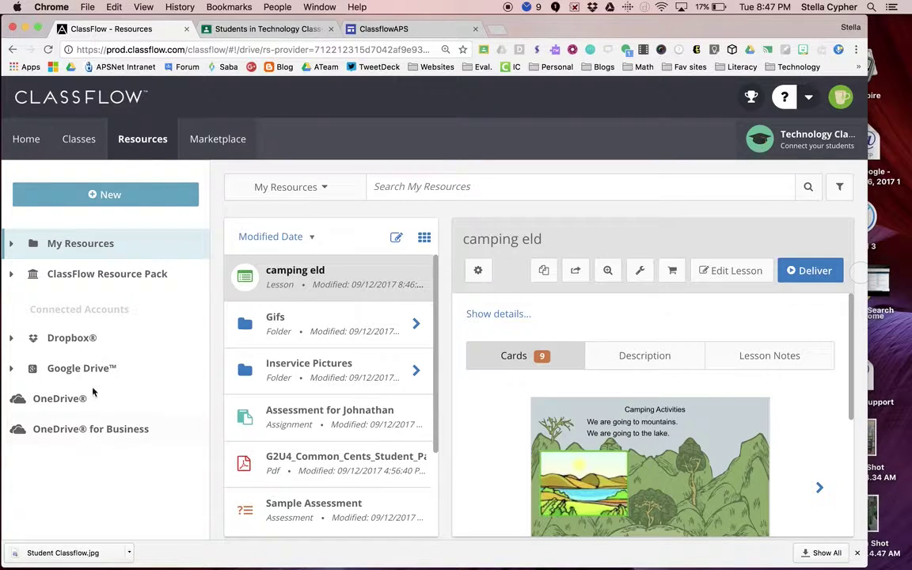
left_click(92, 196)
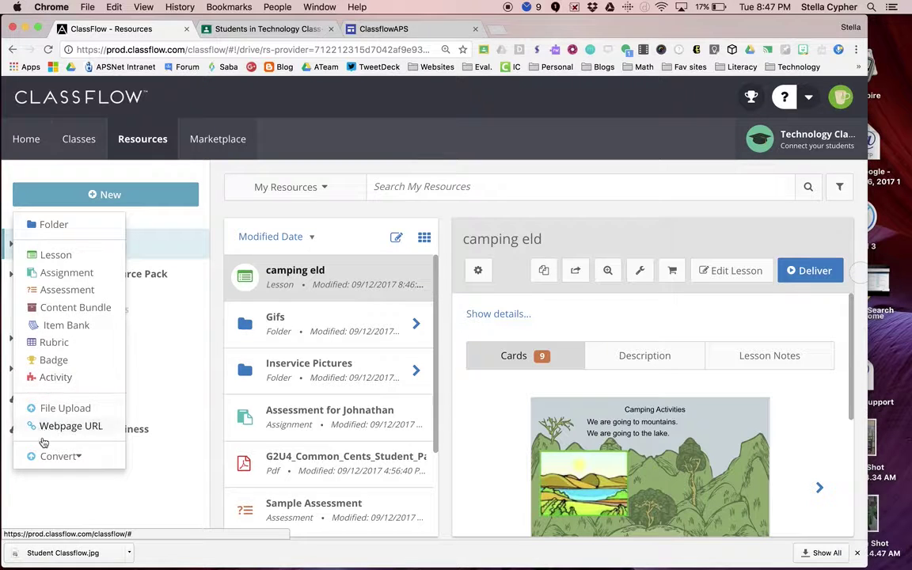
left_click(73, 202)
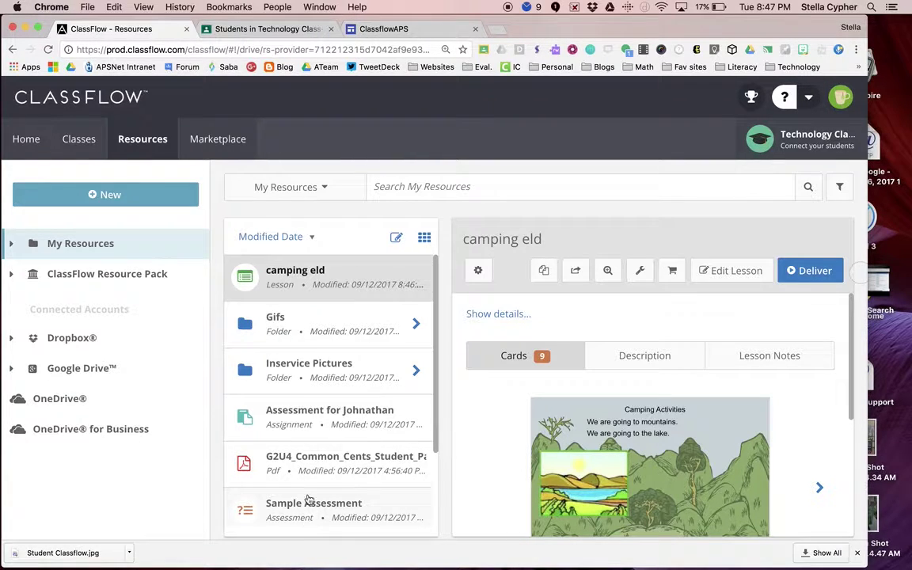
Select the camping eld lesson in My Resources and check how students join the connected Technology Class-Classflow.
scroll(321, 386, "down", 3)
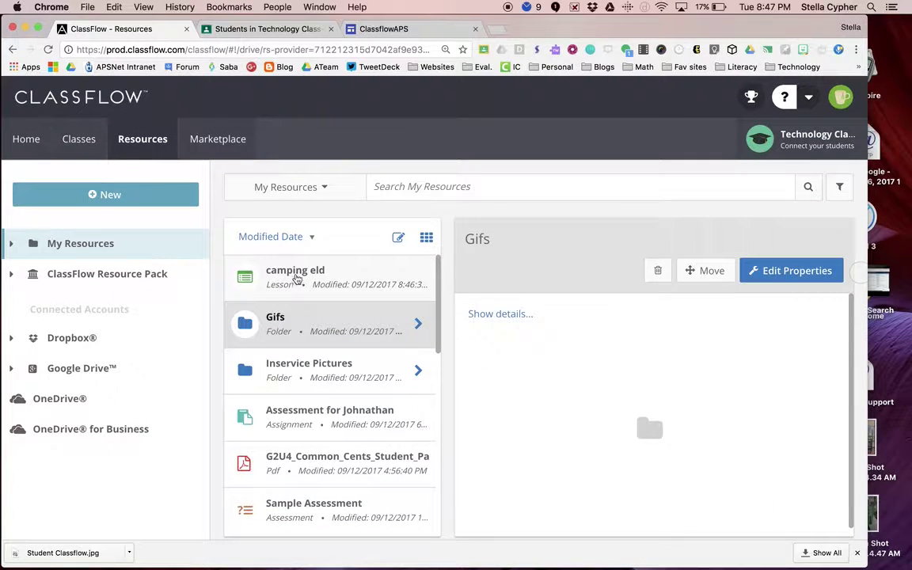
left_click(295, 277)
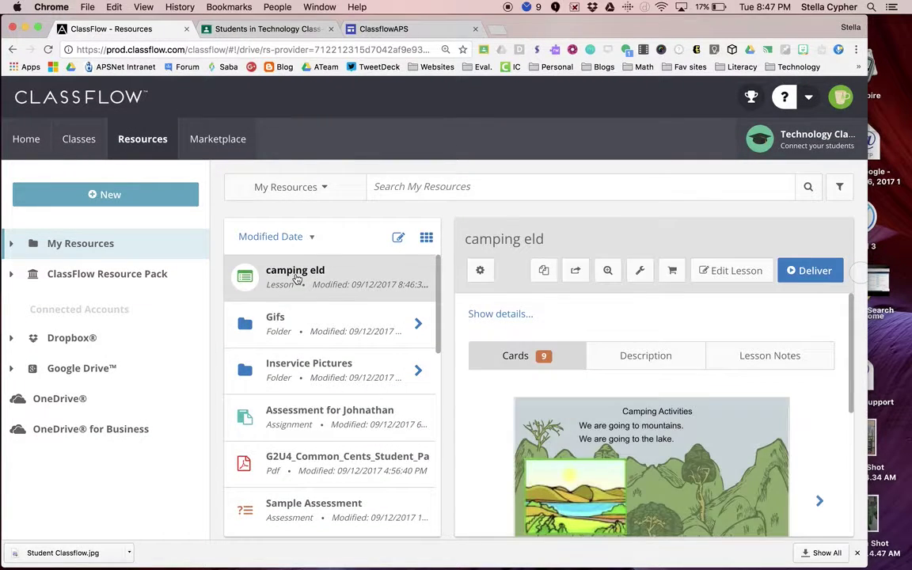
left_click(796, 141)
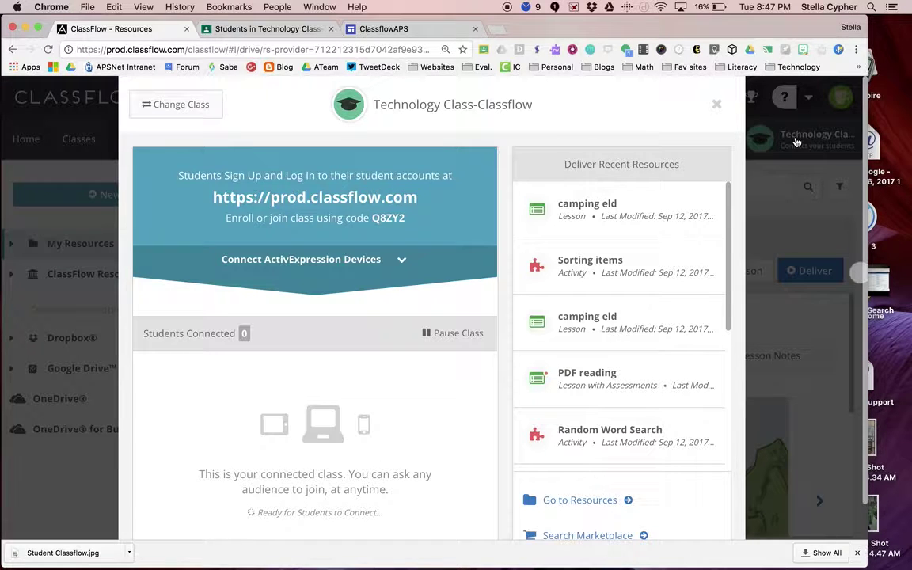
left_click(715, 106)
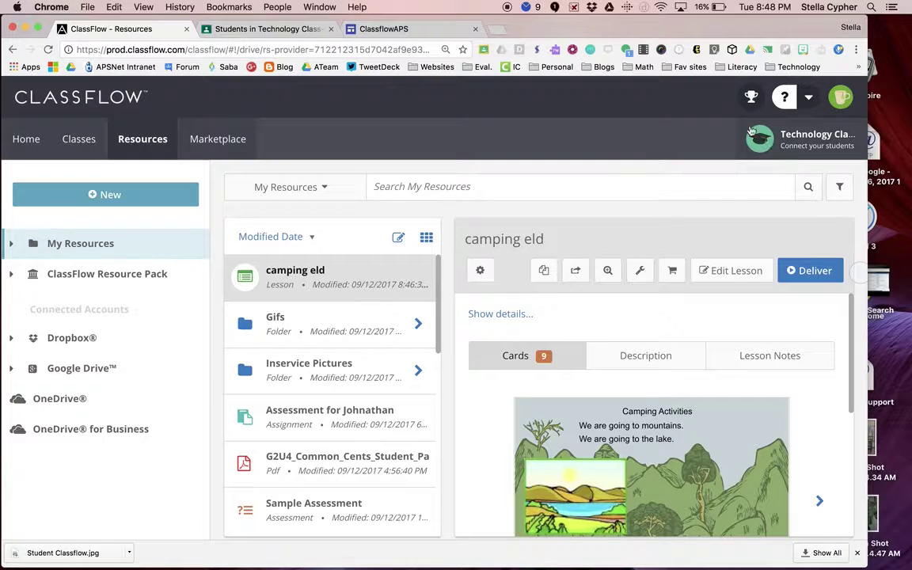
Change the connected class from Technology Class-Classflow to Open Class and close the class selection.
left_click(784, 139)
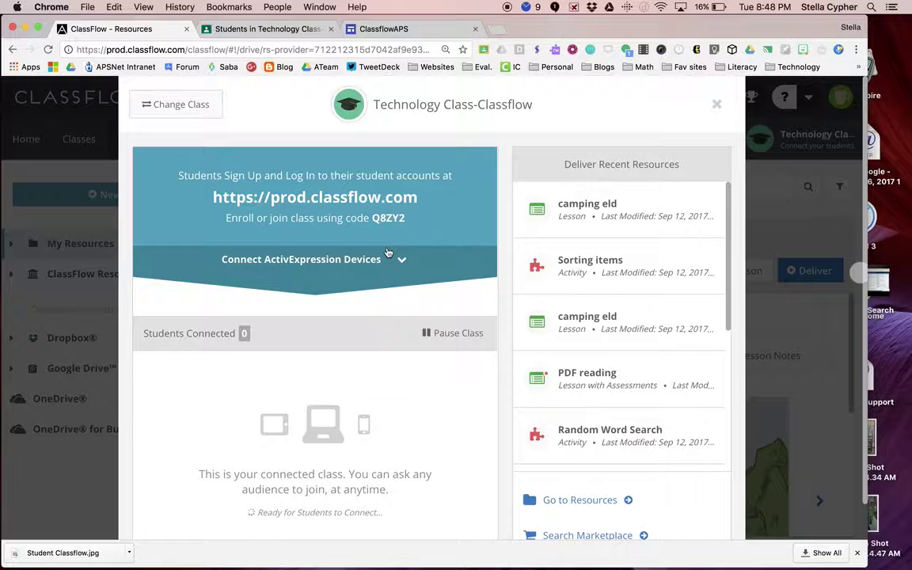
left_click(171, 107)
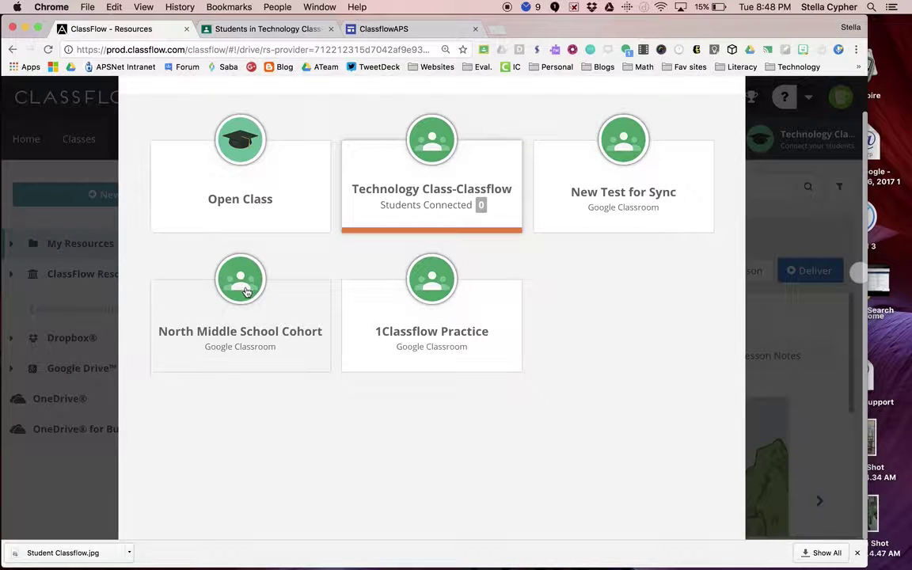
left_click(249, 198)
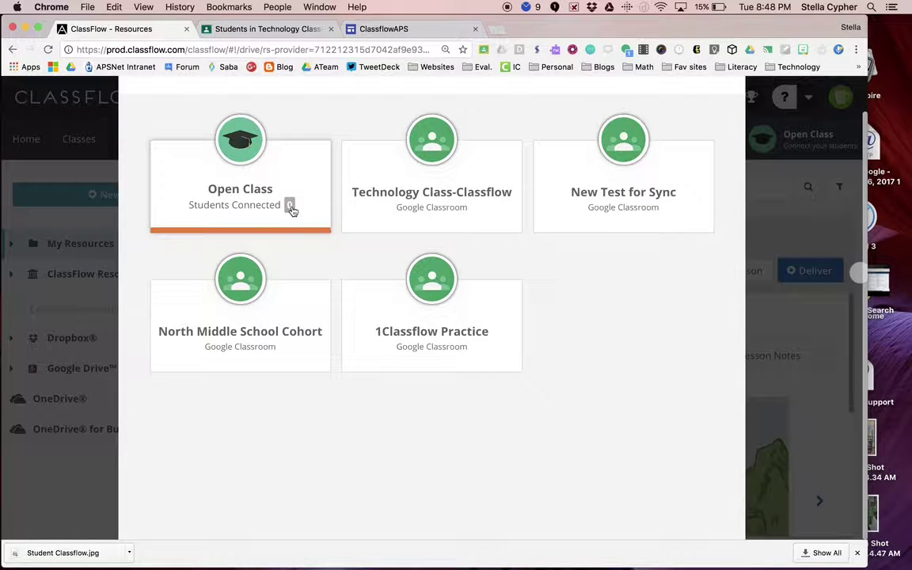
scroll(290, 209, "up", 2)
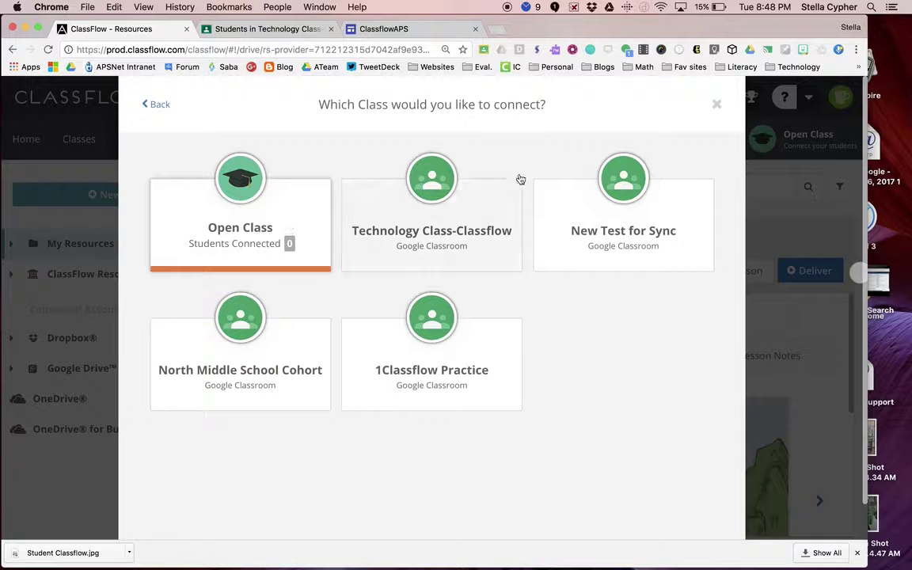
left_click(715, 107)
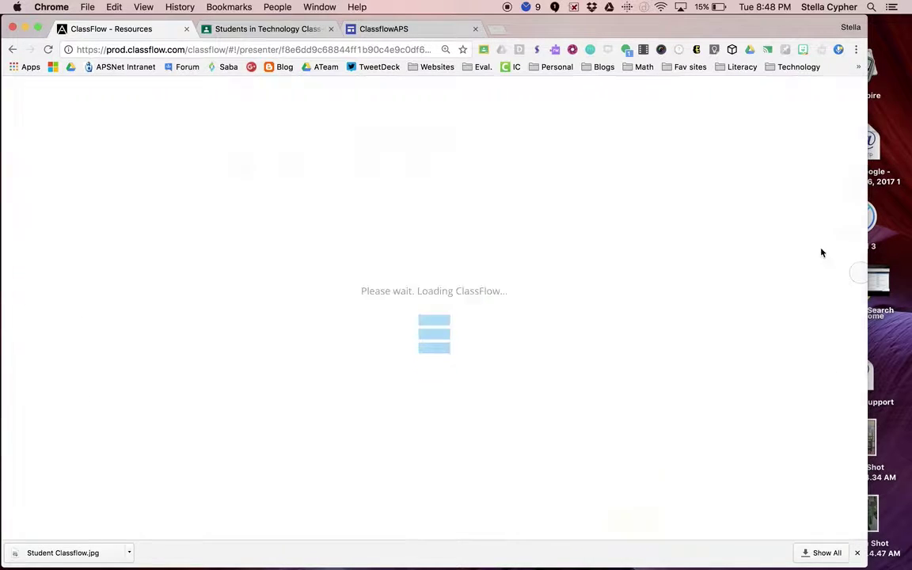
Deliver the camping eld lesson and view the address where students join the Open Class.
left_click(814, 268)
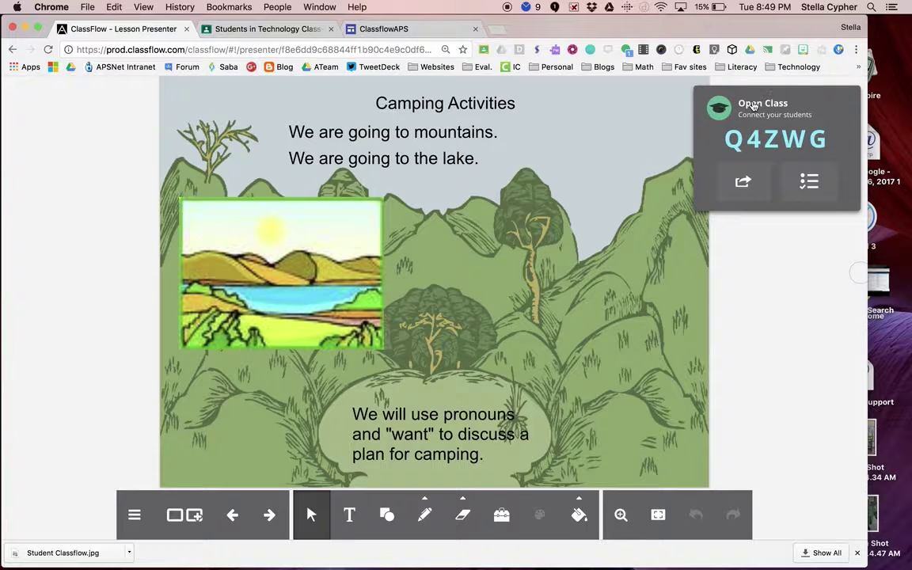
left_click(753, 103)
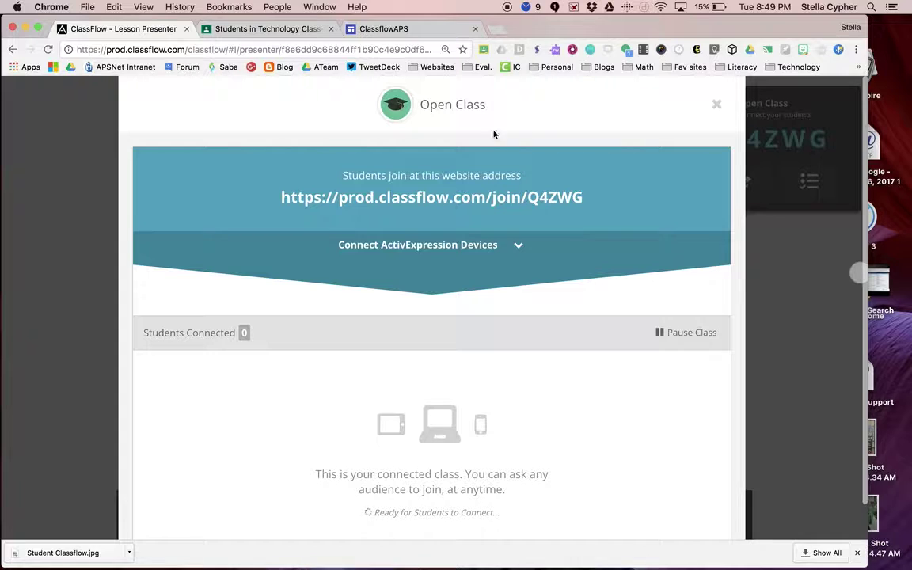
left_click(718, 107)
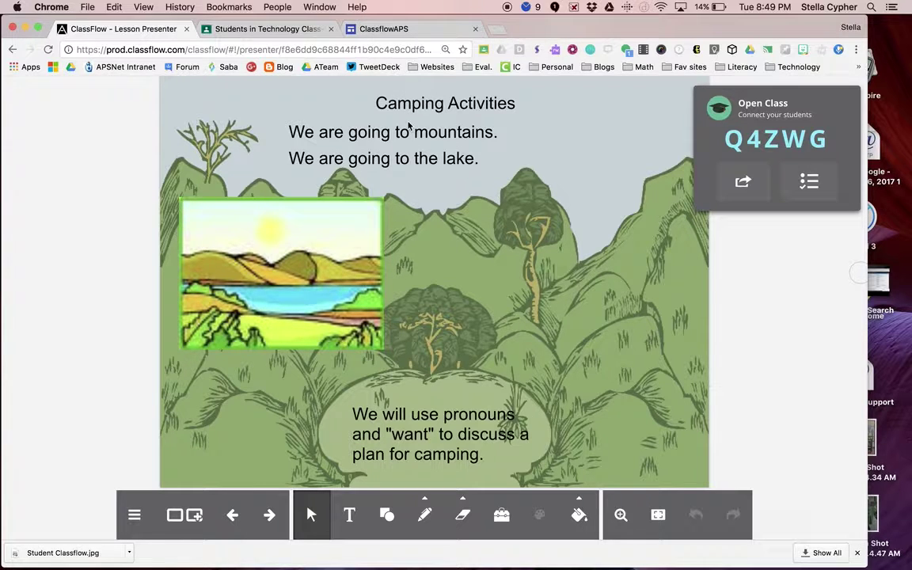
Try to move the Camping Activities title and shift the lake picture slightly up and left on the first card.
left_click_drag(422, 103, 469, 359)
left_click_drag(275, 293, 231, 296)
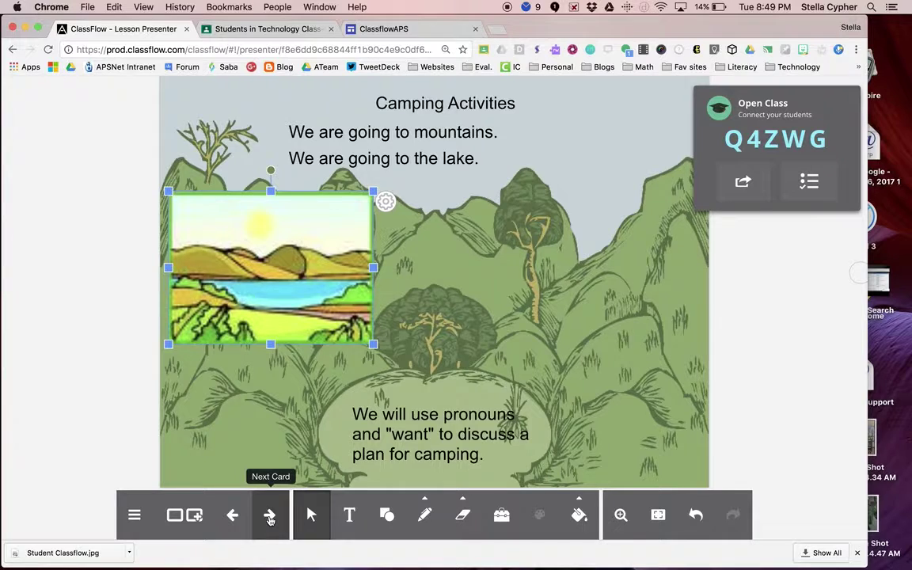
On the second card, reposition the swimmer and hotdog pictures and try to move the go swimming caption, checking its object options.
left_click(269, 517)
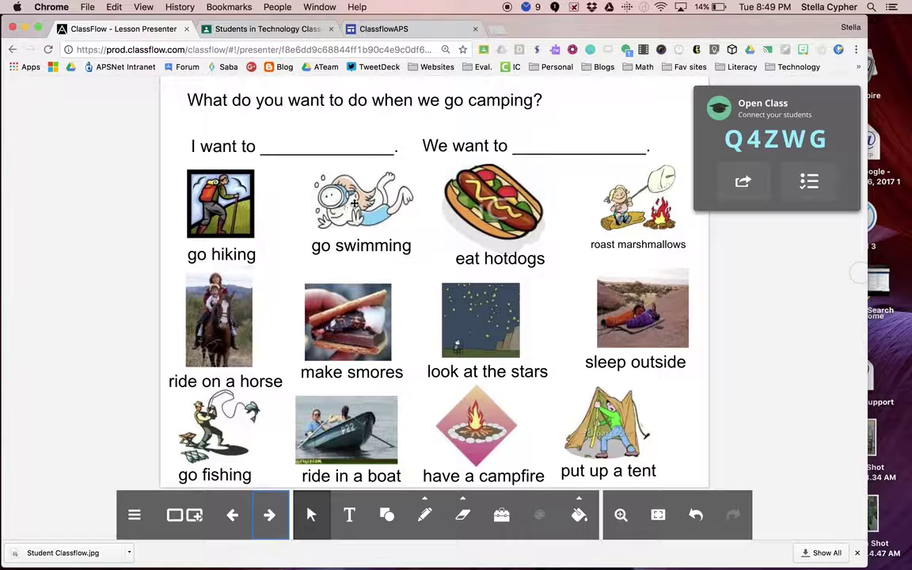
left_click_drag(354, 203, 325, 200)
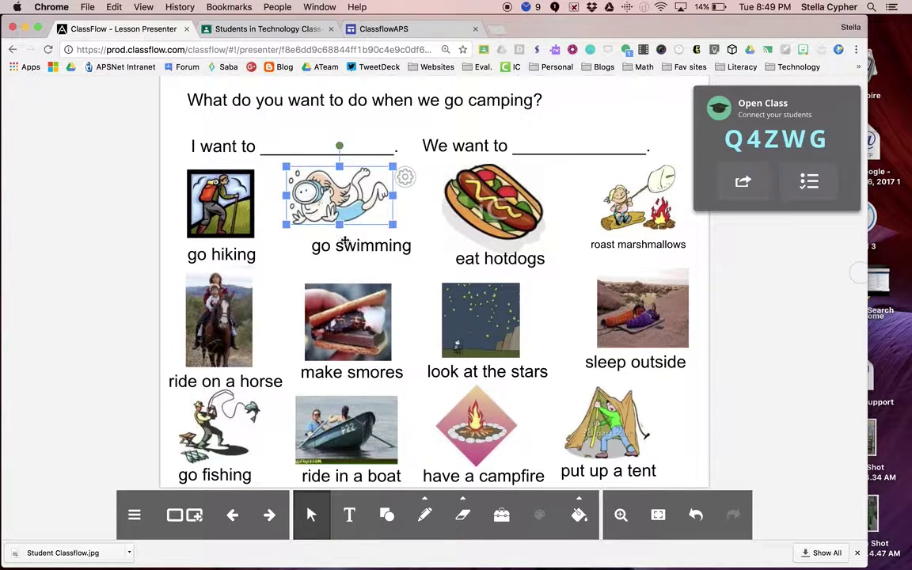
left_click_drag(346, 245, 315, 247)
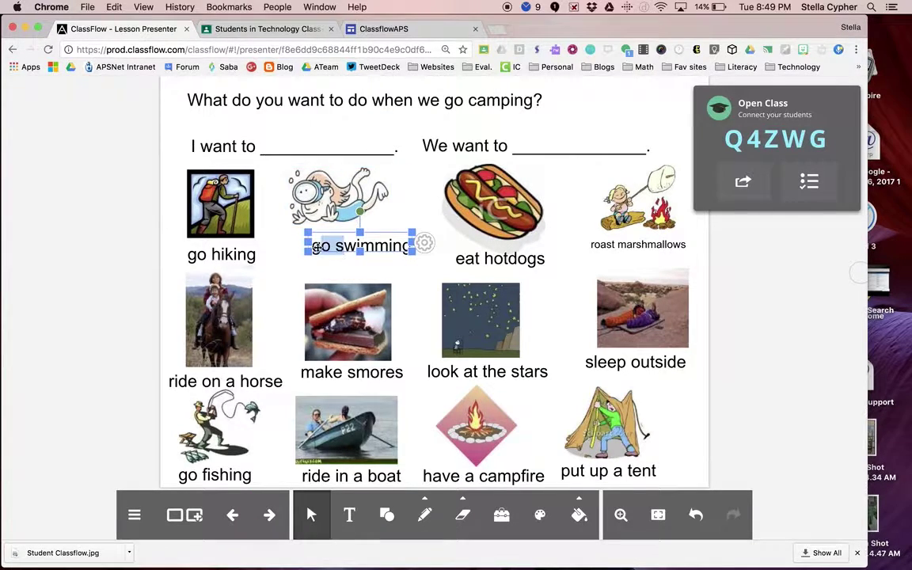
left_click(428, 244)
left_click(410, 245)
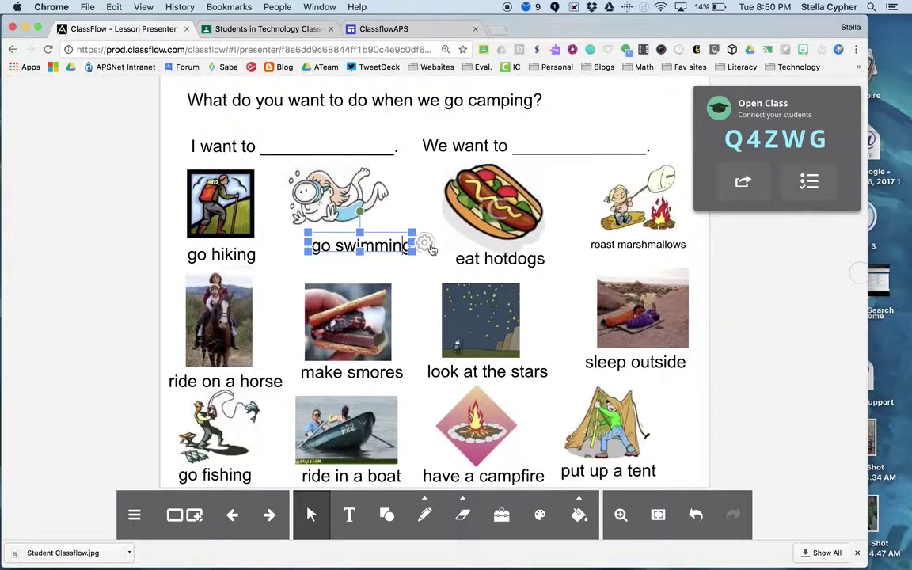
left_click(424, 244)
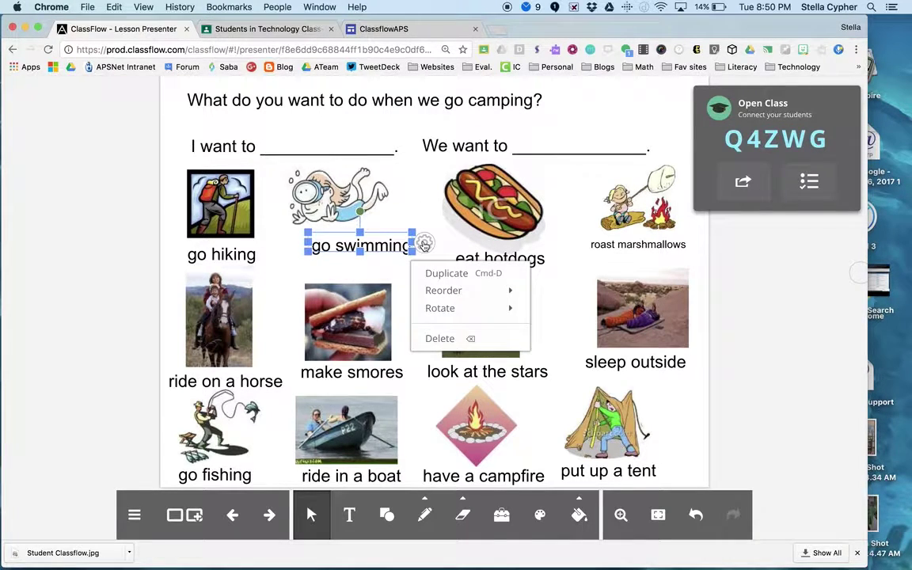
left_click(424, 244)
left_click(378, 214)
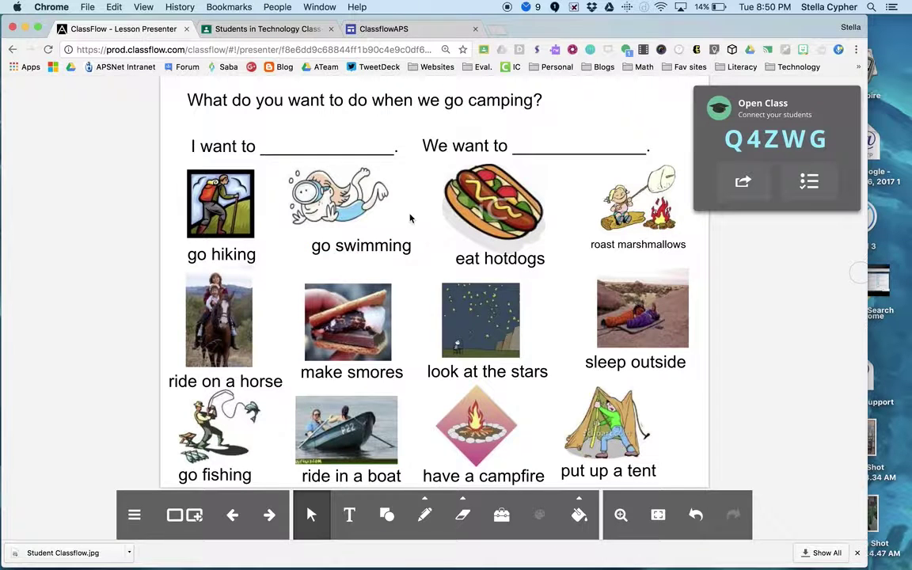
mouse_move(345, 200)
left_mouse_down()
mouse_move(324, 135)
mouse_move(360, 243)
mouse_move(365, 213)
mouse_move(358, 211)
left_mouse_up()
mouse_move(499, 225)
left_mouse_down()
mouse_move(499, 184)
mouse_move(341, 130)
mouse_move(498, 222)
left_mouse_up()
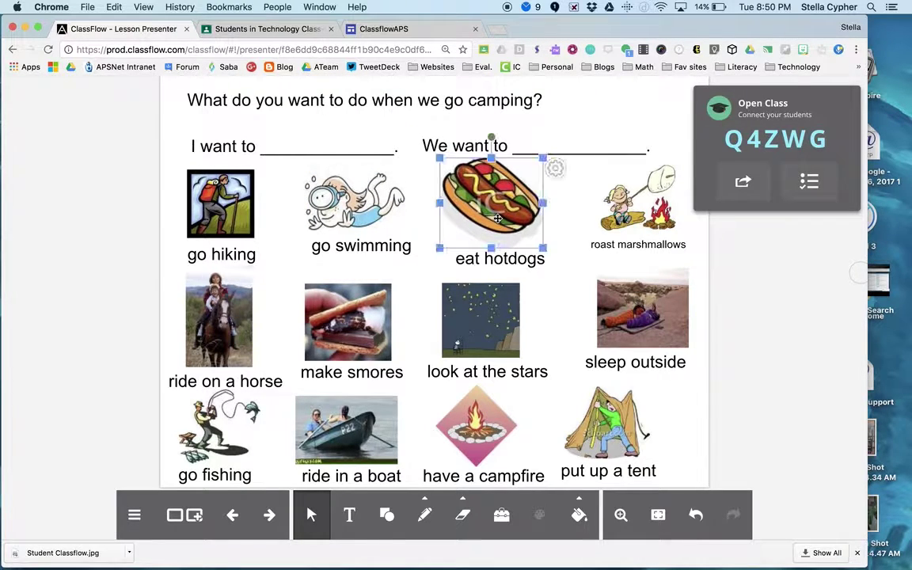
Advance to the third card and move the ketchup and mustard text up onto the I/We need to bring blank.
left_click(271, 515)
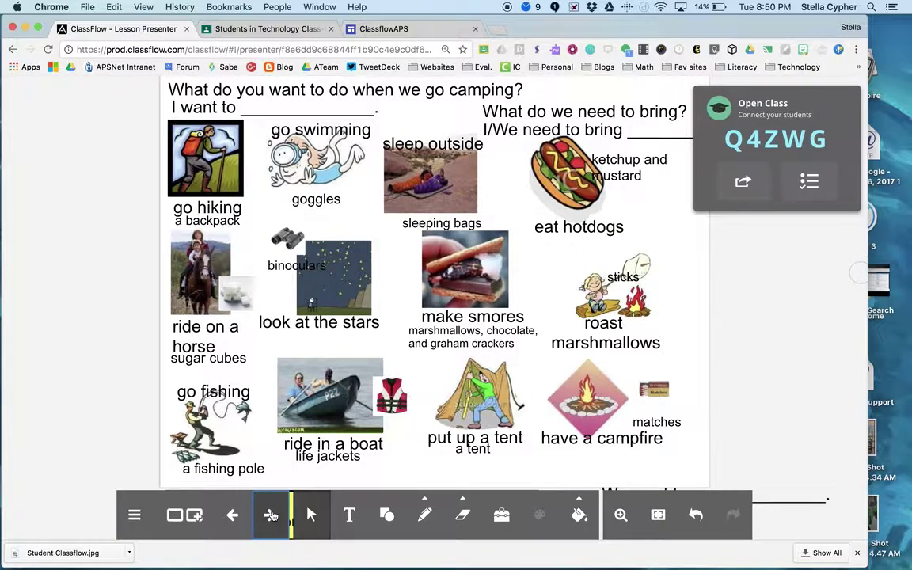
left_click(620, 162)
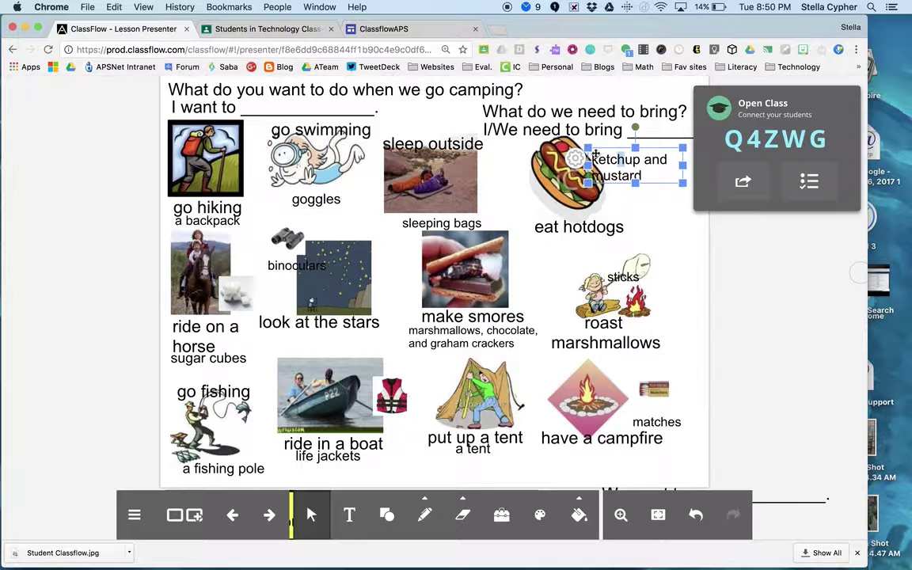
left_click_drag(596, 155, 626, 125)
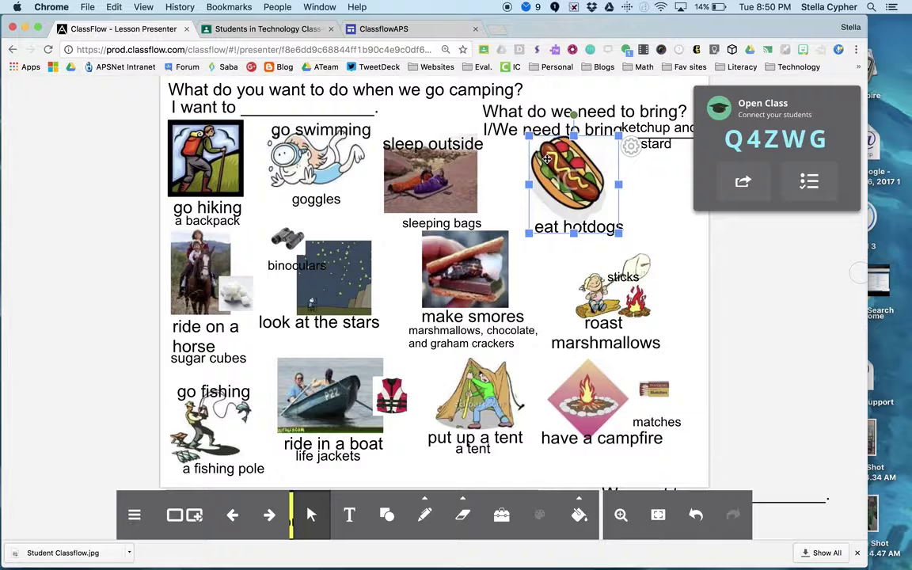
Try to move the hotdog picture on the third card up to the I want to blank.
left_click_drag(546, 159, 286, 103)
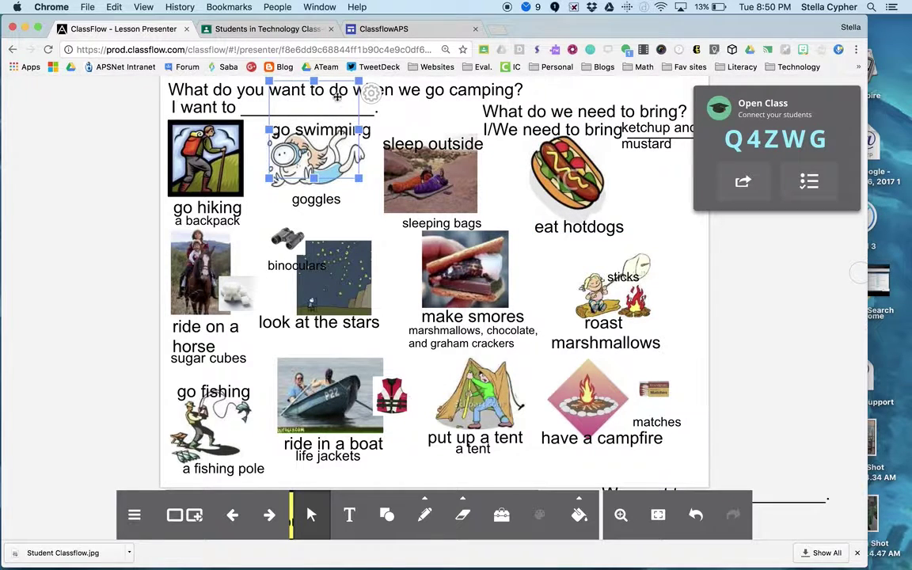
left_click(524, 202)
left_click(545, 142)
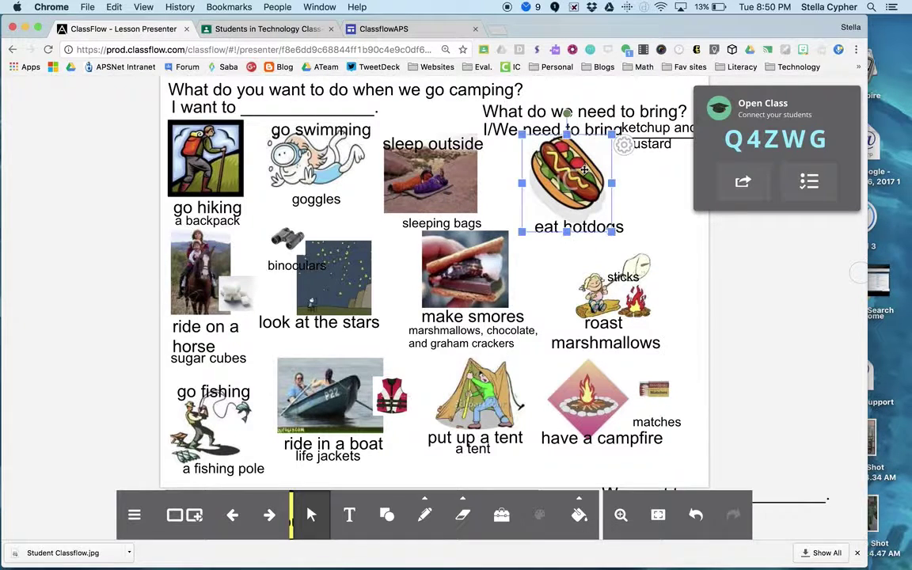
left_click_drag(578, 176, 595, 168)
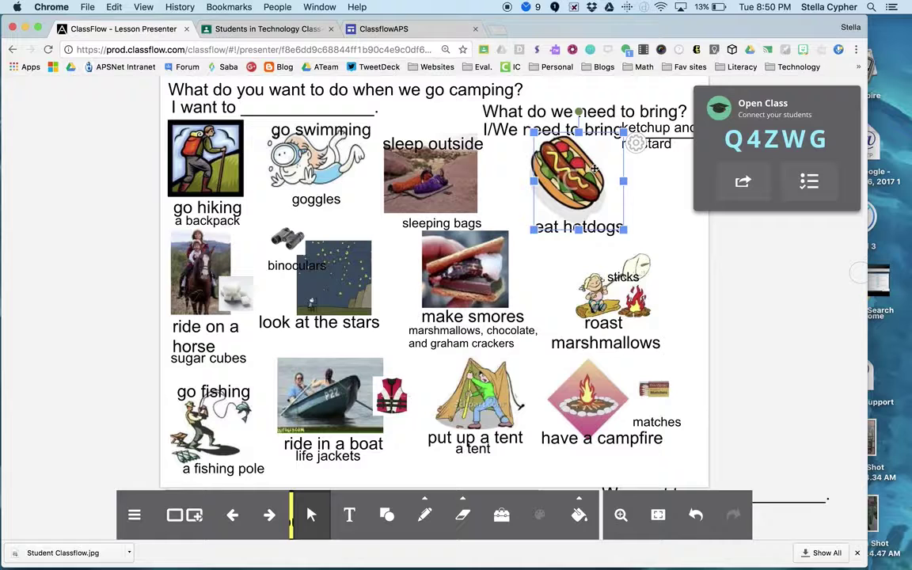
Try to move the swimmer picture on the third card and check its object options.
left_click_drag(337, 146, 314, 159)
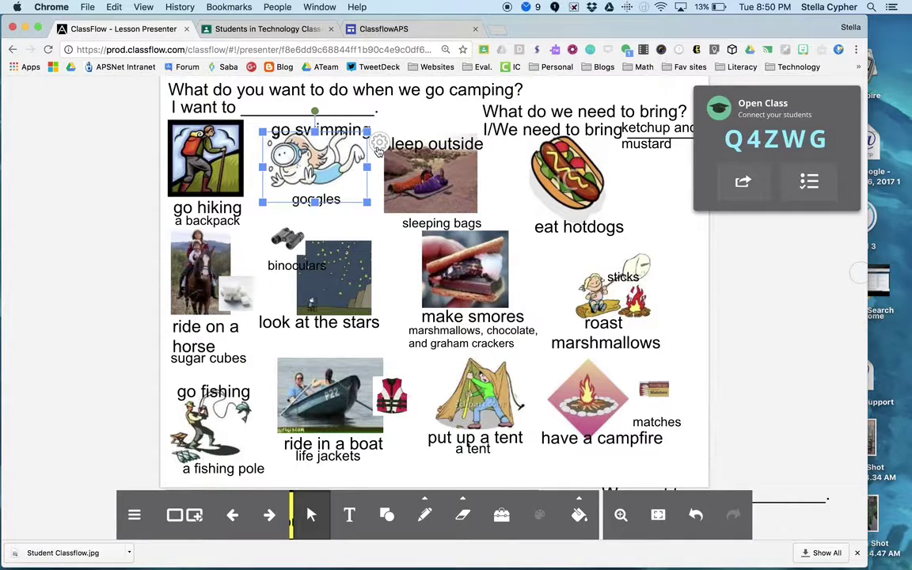
right_click(341, 137)
mouse_move(413, 210)
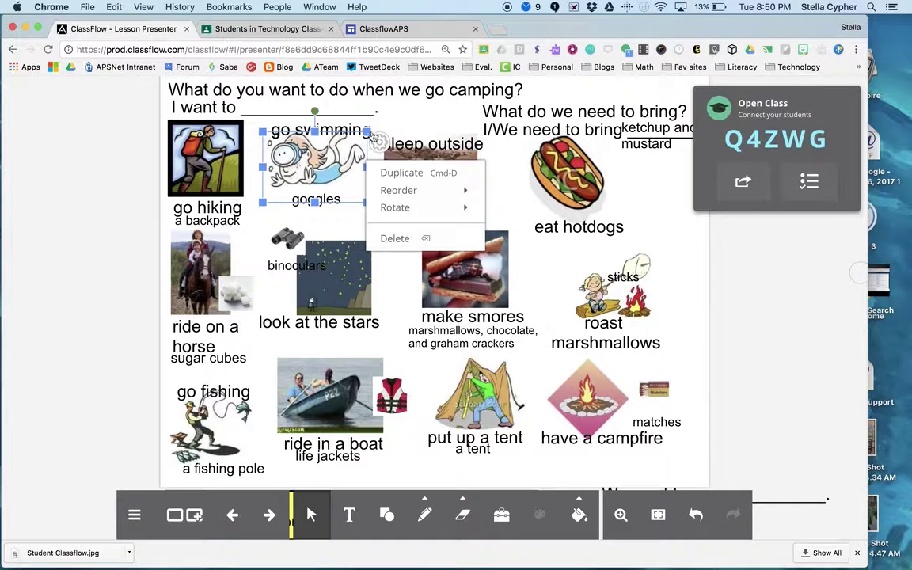
left_click(379, 146)
left_click(415, 133)
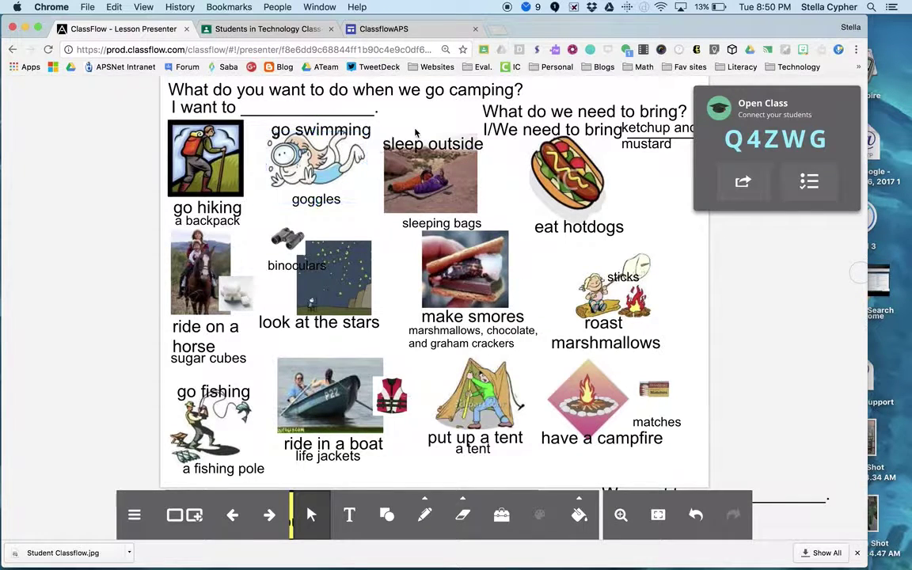
Try again to move the swimmer picture, and test moving the eat hotdogs caption and its picture.
left_click(323, 154)
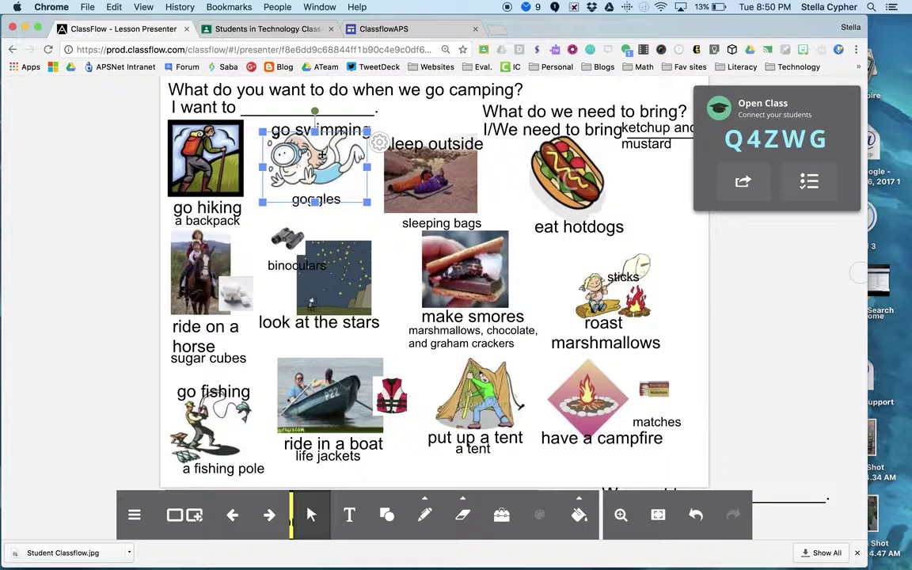
mouse_move(323, 154)
left_mouse_down()
mouse_move(301, 149)
mouse_move(325, 151)
left_mouse_up()
left_click(427, 115)
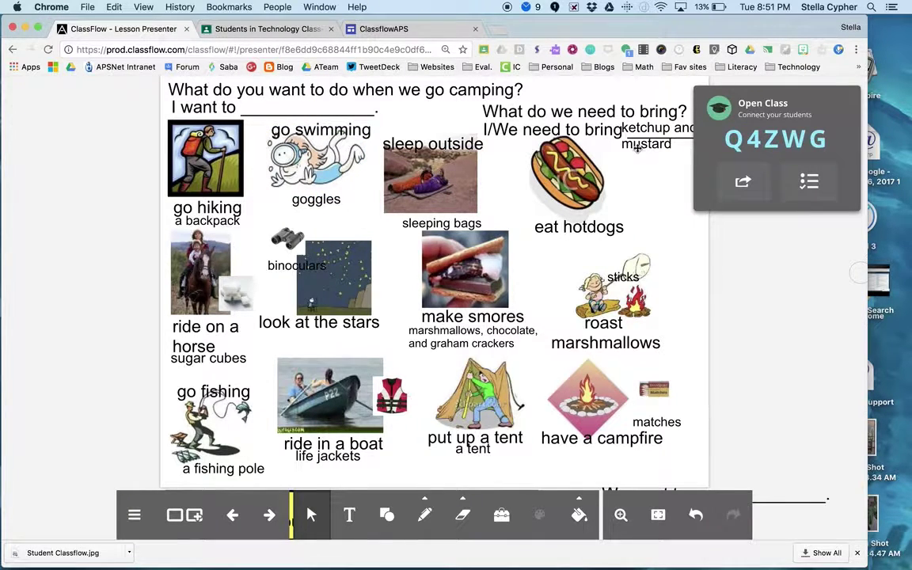
left_click(571, 231)
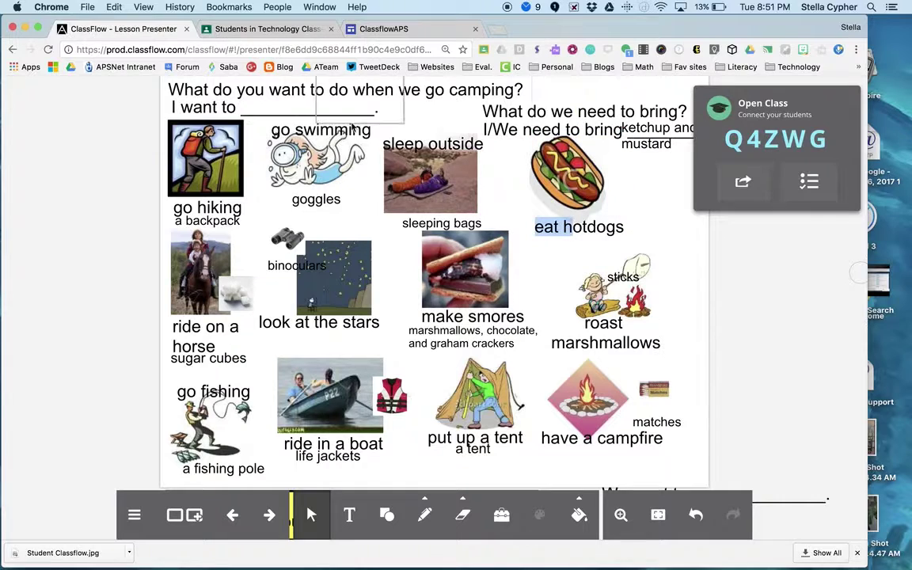
left_click(590, 210)
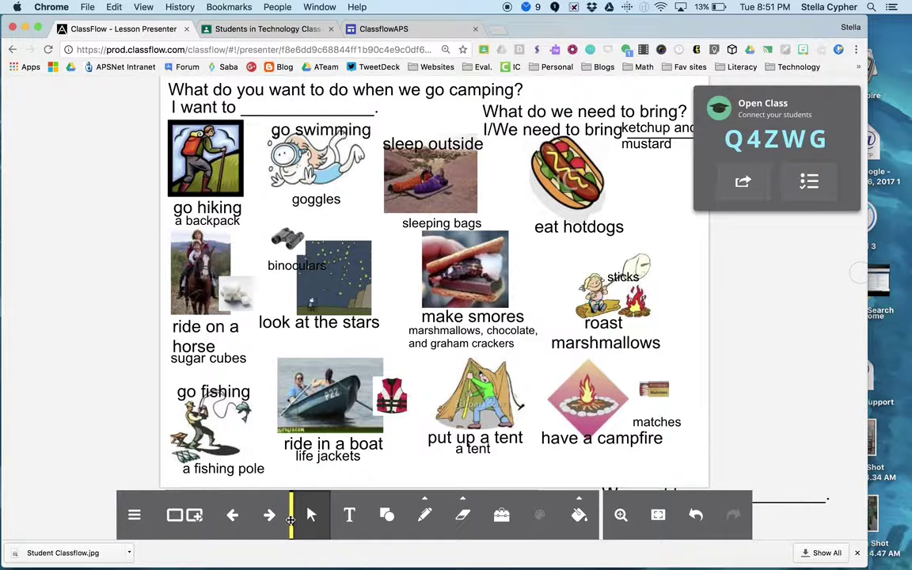
Activate the Pen tool and set its color to dark red.
left_click(425, 515)
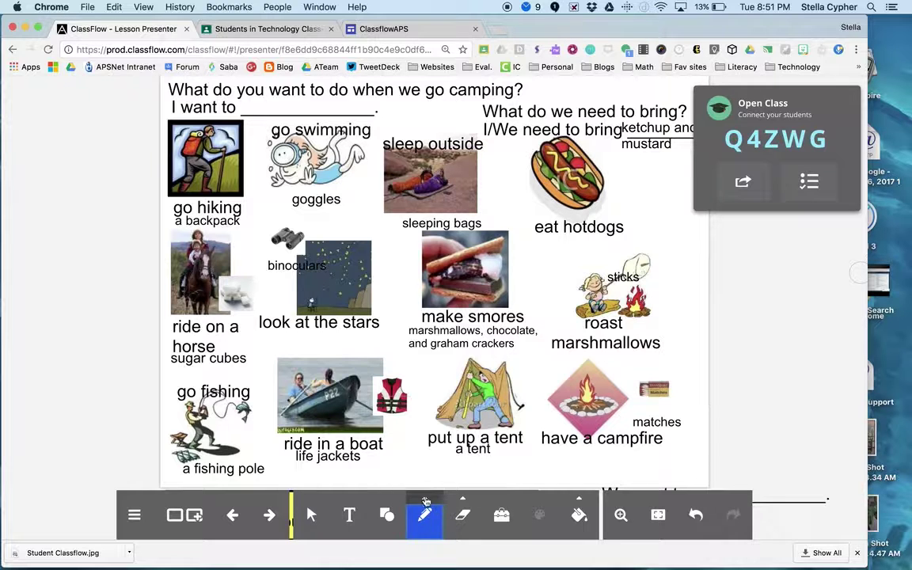
left_click(426, 499)
left_click(408, 289)
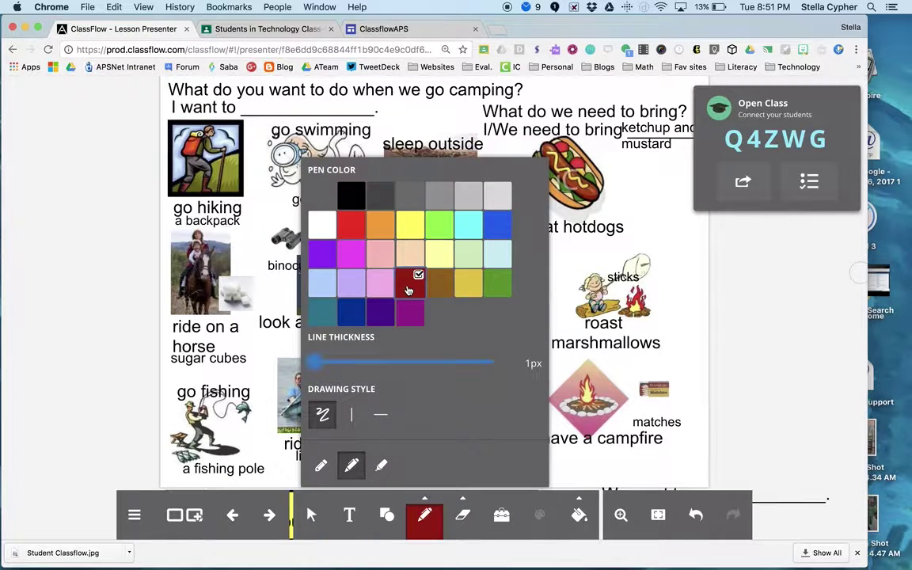
Draw a dark red scribble beside the eat hotdogs caption and erase part of it with the Eraser.
left_click_drag(650, 224, 664, 261)
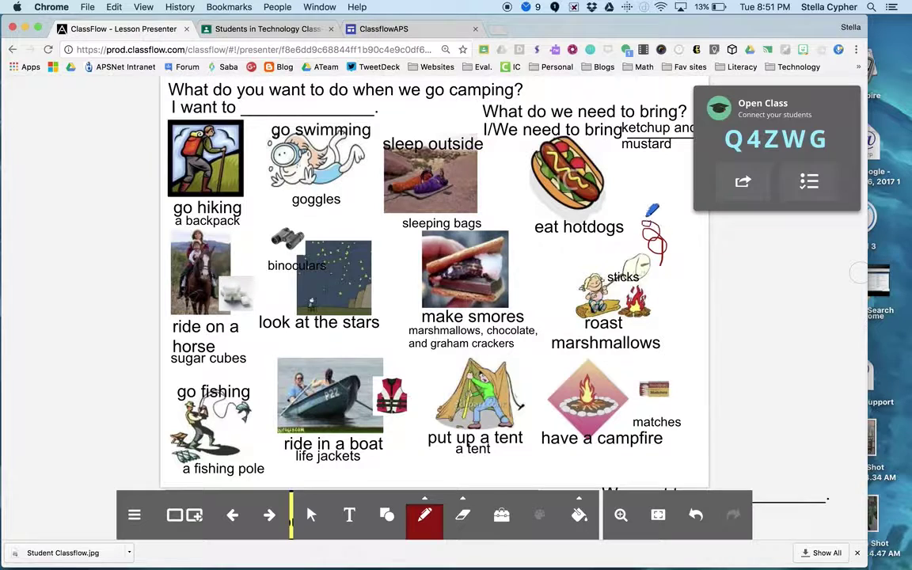
left_click(462, 515)
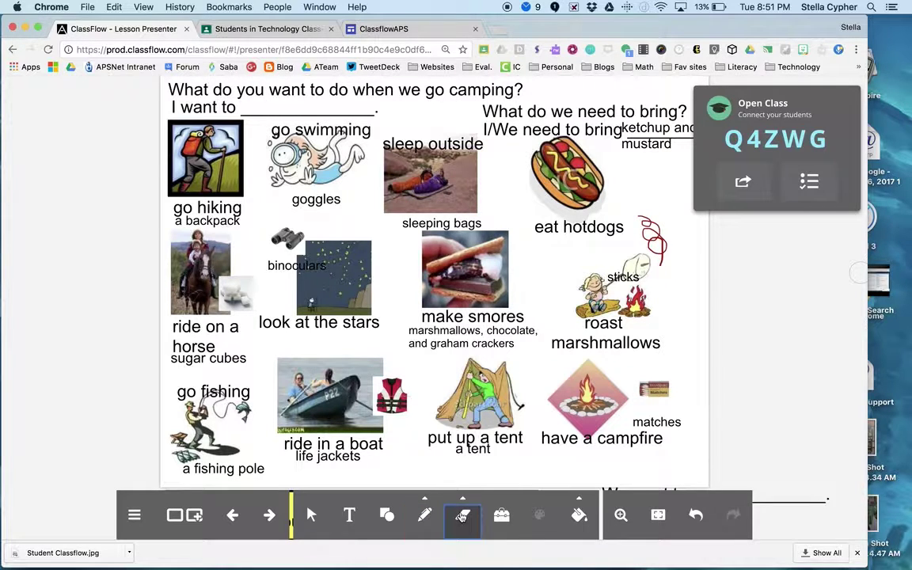
left_click_drag(665, 262, 664, 245)
mouse_move(670, 215)
left_mouse_down()
mouse_move(654, 218)
mouse_move(663, 246)
mouse_move(667, 229)
left_mouse_up()
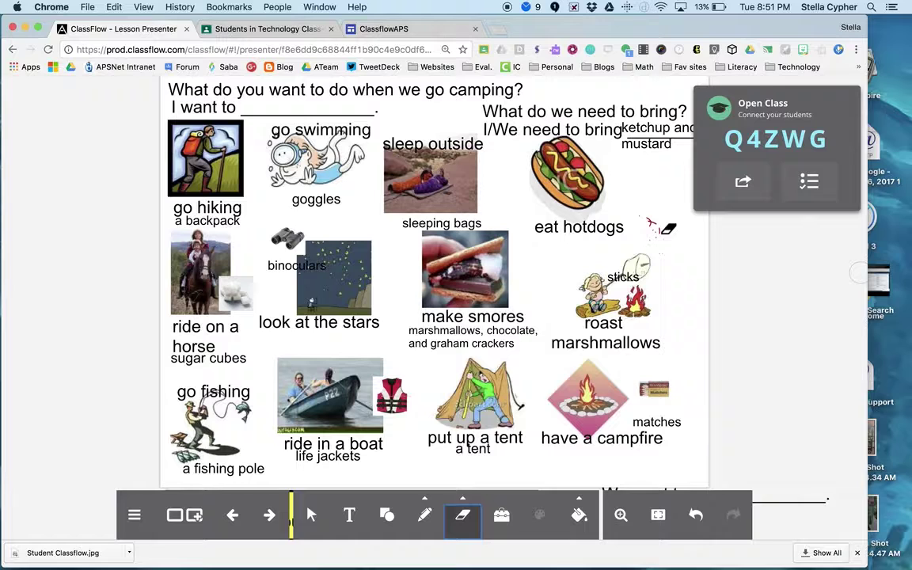
Increase the eraser thickness, erase the rest of the red scribble, and return to the selection tool.
left_click(462, 498)
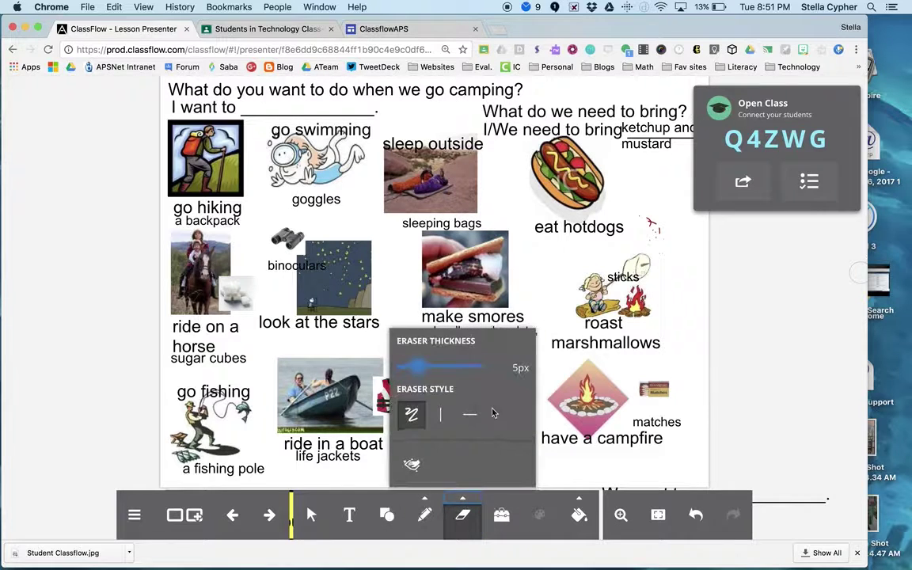
left_click_drag(422, 372, 435, 368)
left_click_drag(664, 229, 654, 211)
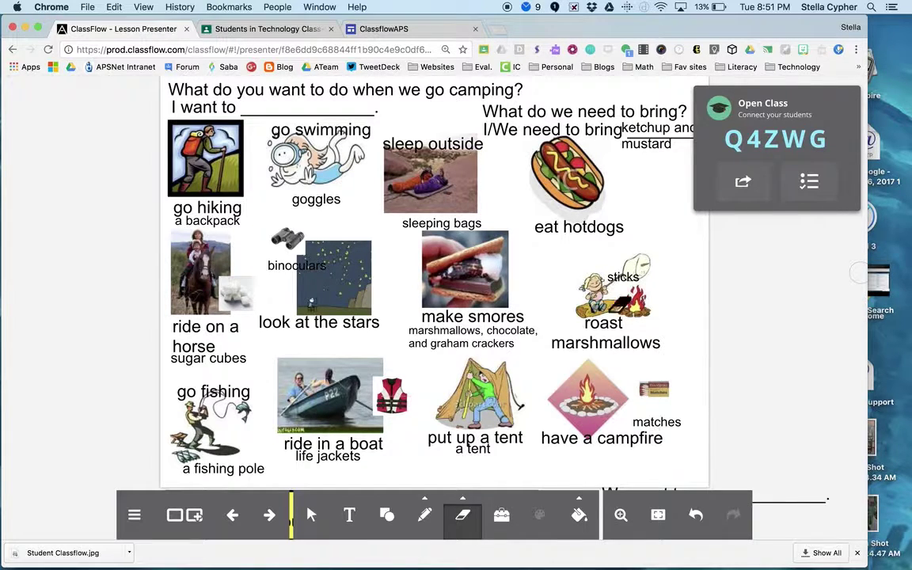
left_click(311, 514)
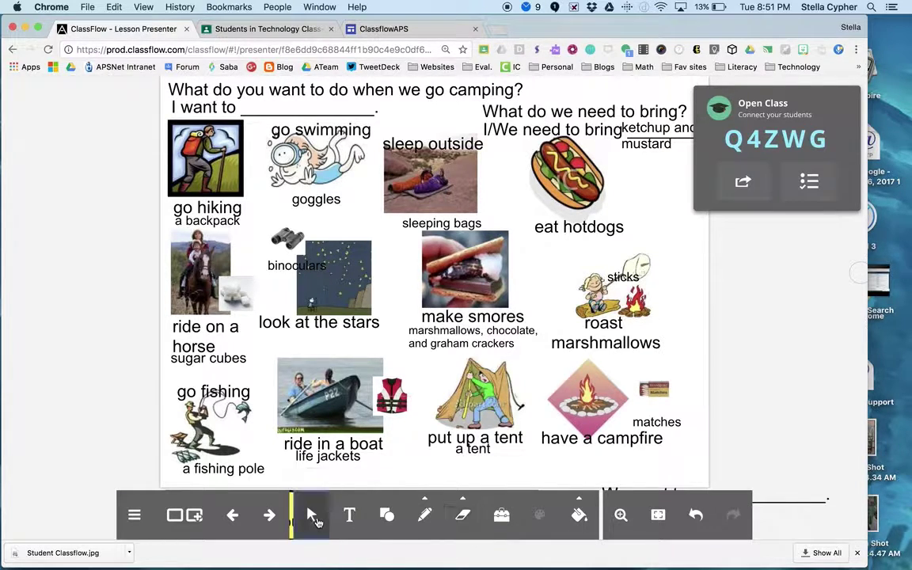
Show the card carousel, browse the first four cards, open the fifth card, and hide the carousel.
left_click(195, 516)
left_click(158, 508)
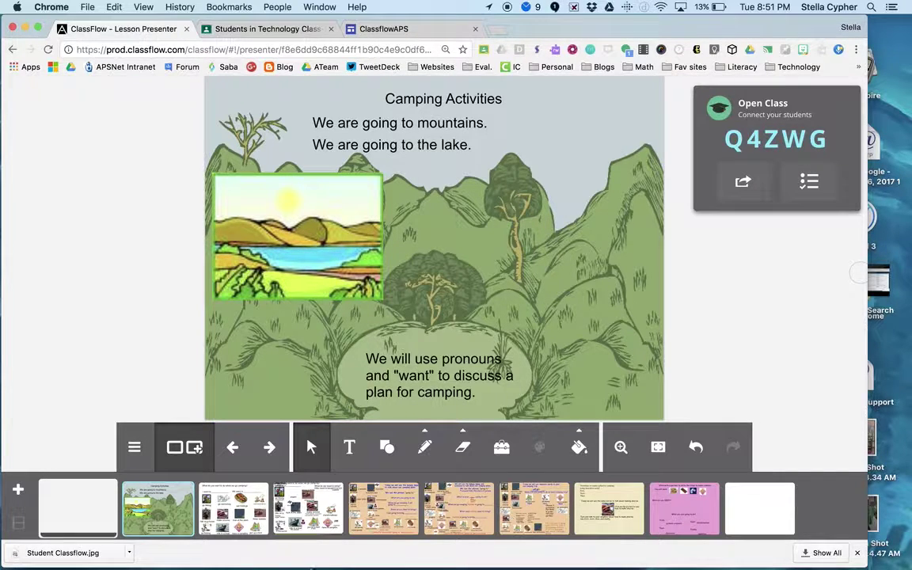
left_click(203, 521)
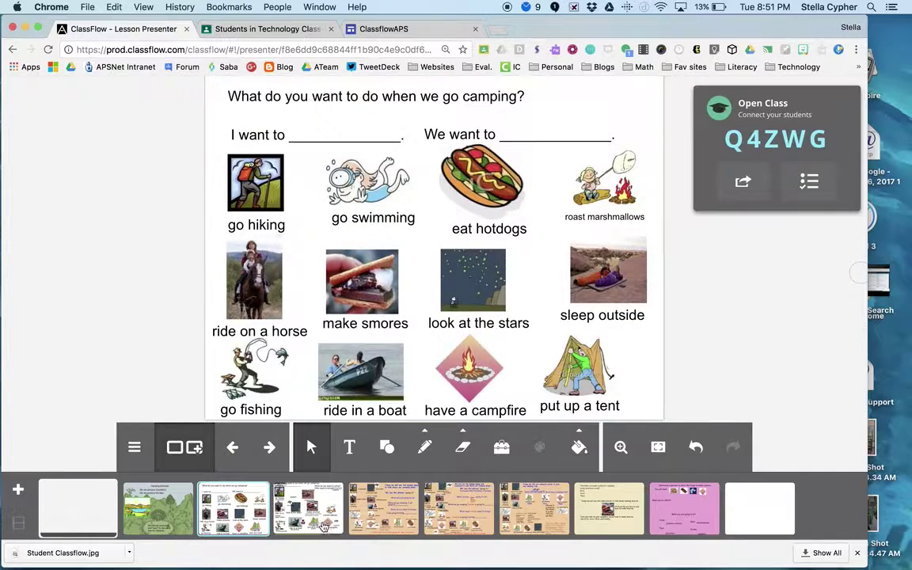
left_click(323, 525)
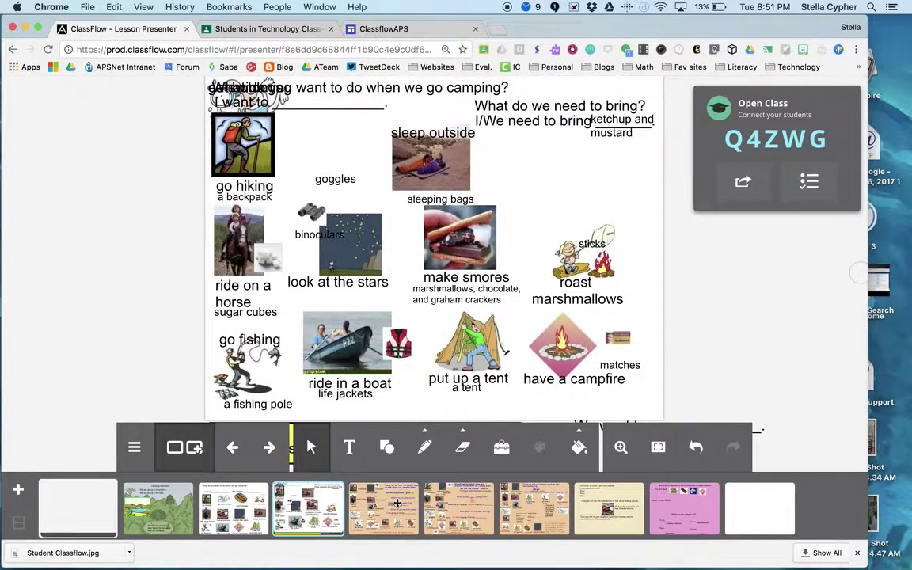
left_click(384, 510)
left_click(479, 490)
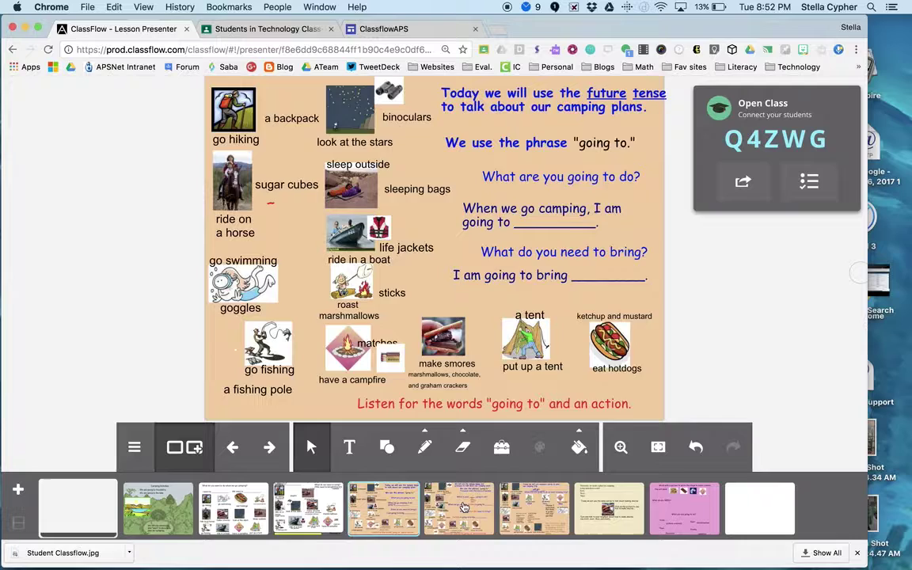
left_click(202, 448)
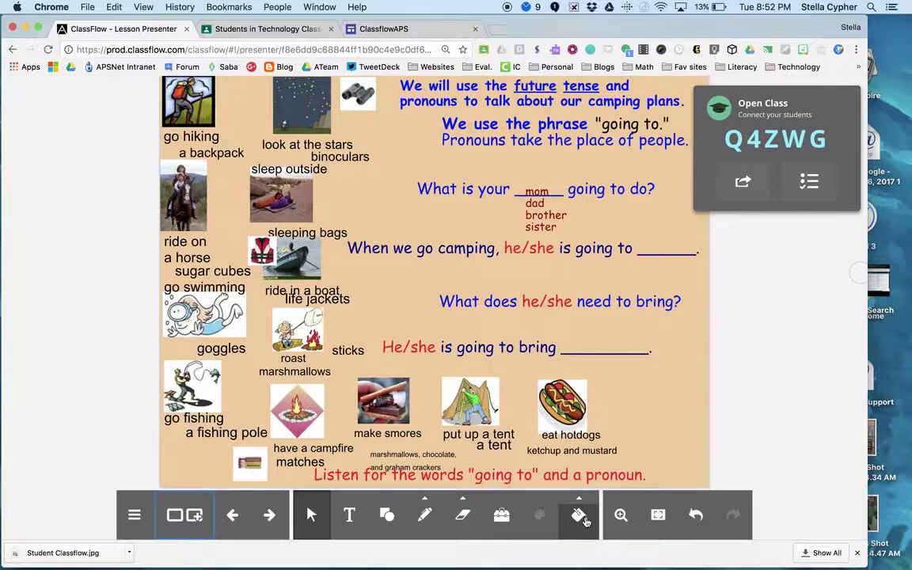
Test covering the he/she card with the Revealer twice, closing it each time.
left_click(501, 516)
left_click(477, 451)
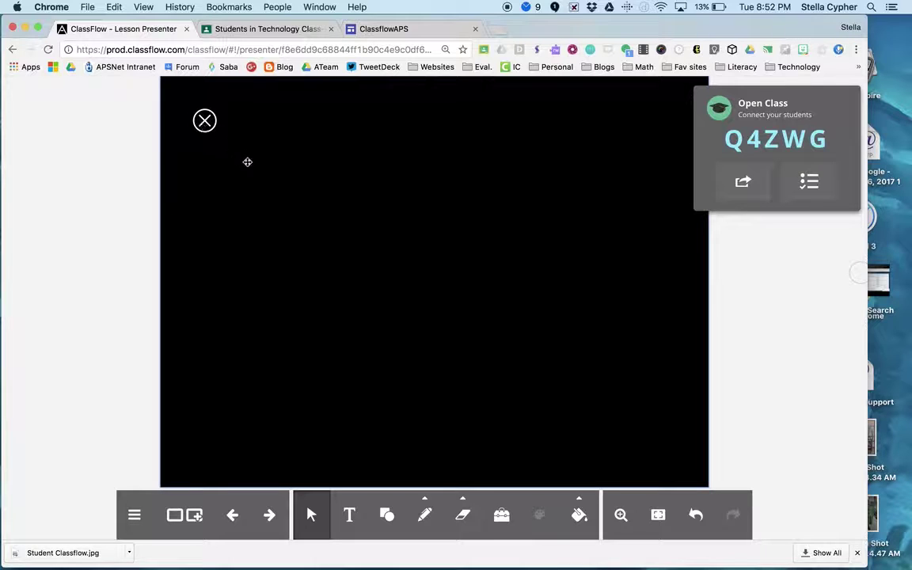
left_click(205, 123)
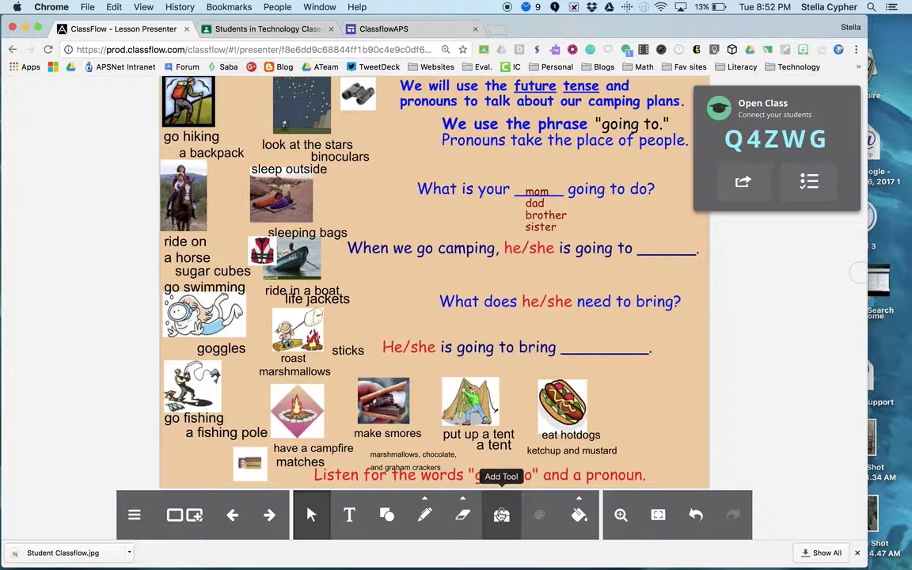
left_click(502, 516)
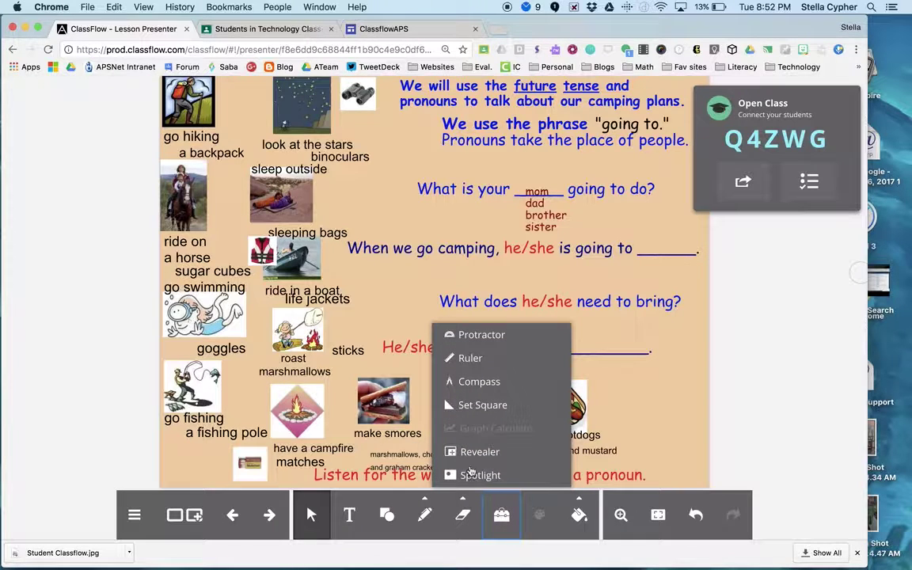
left_click(469, 451)
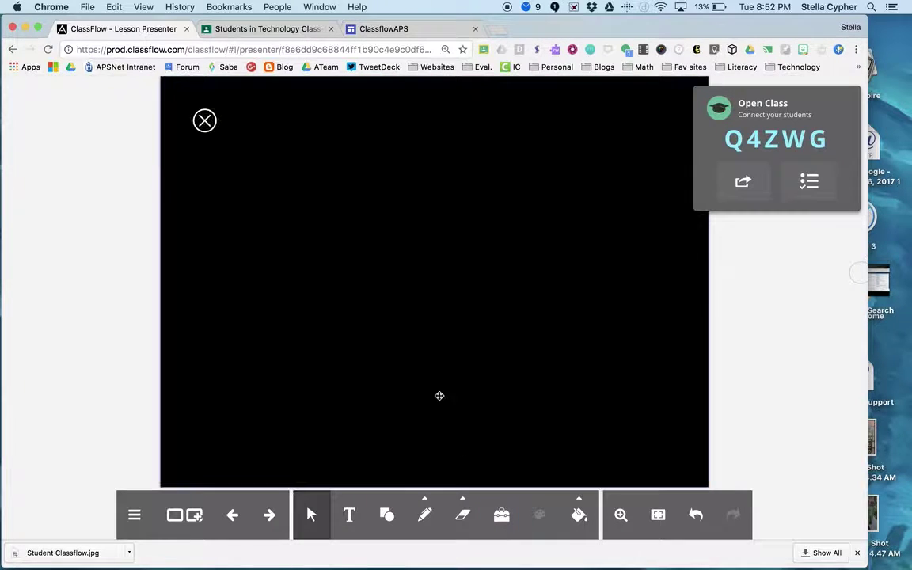
left_click(205, 121)
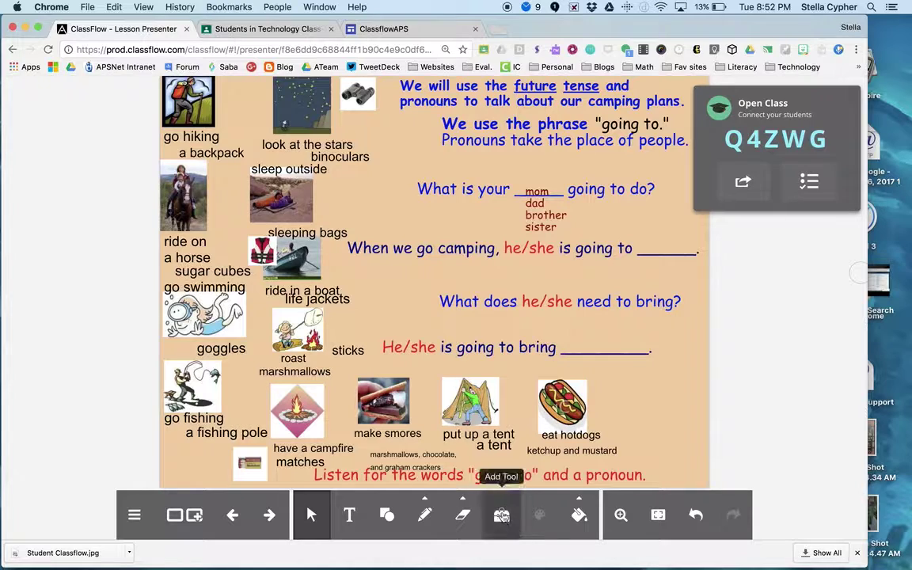
Test the Spotlight by enlarging it over the roast marshmallows picture, and close it.
left_click(501, 515)
left_click(480, 475)
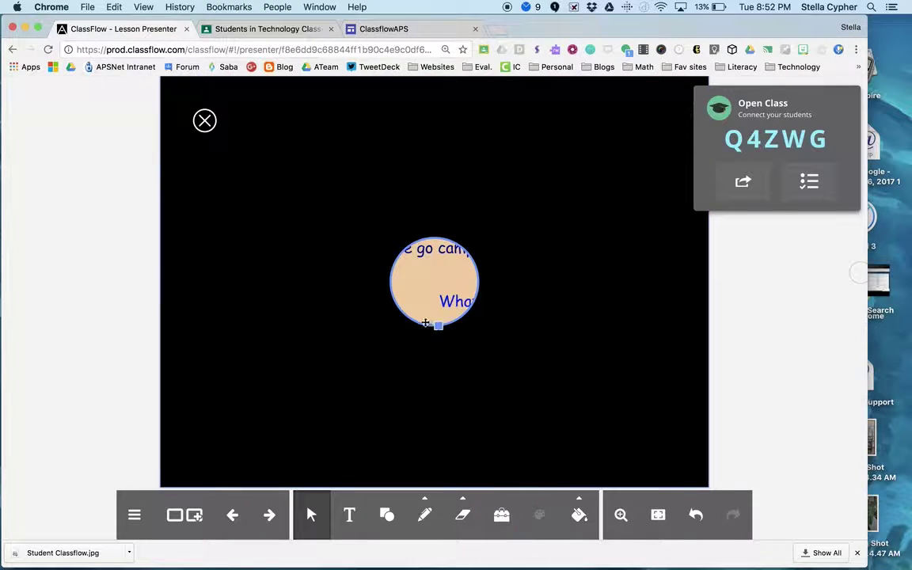
left_click_drag(438, 326, 299, 401)
left_click(502, 515)
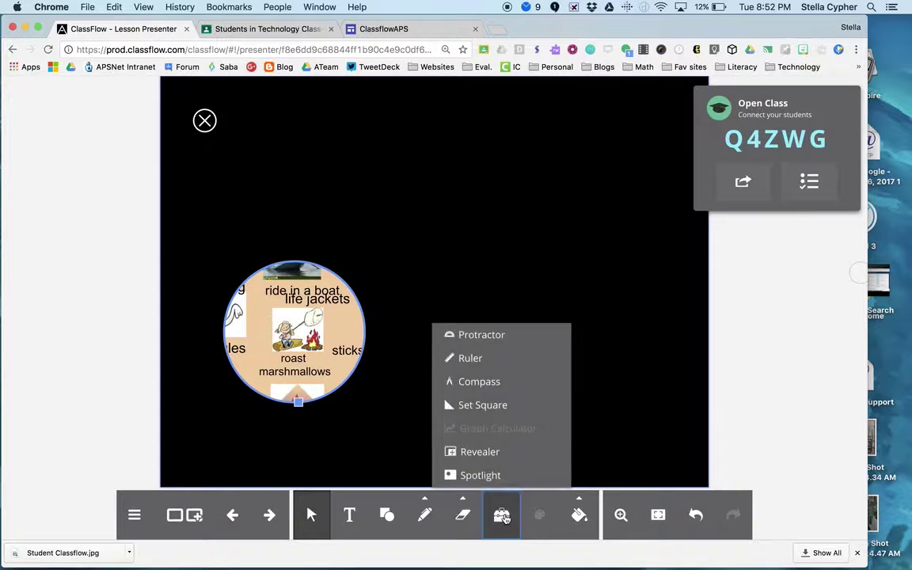
left_click(481, 476)
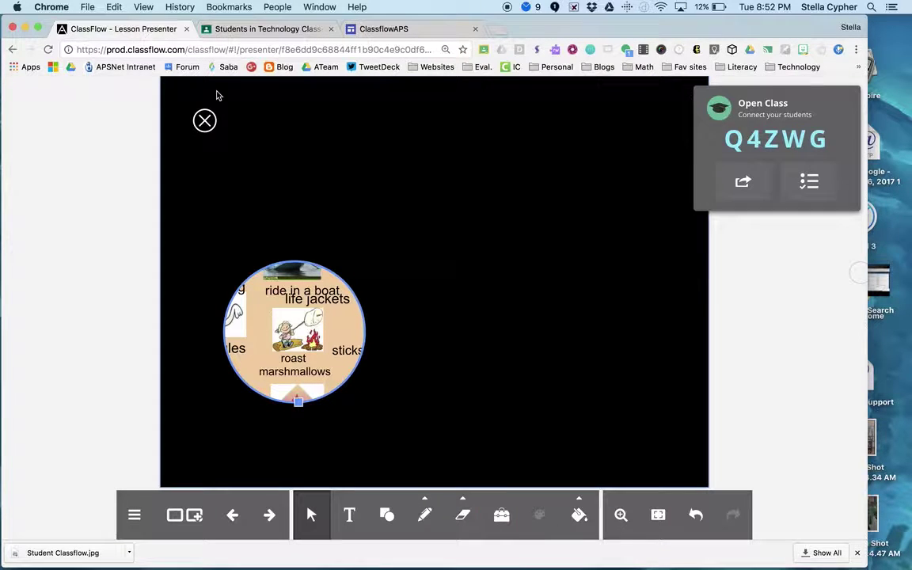
left_click(199, 123)
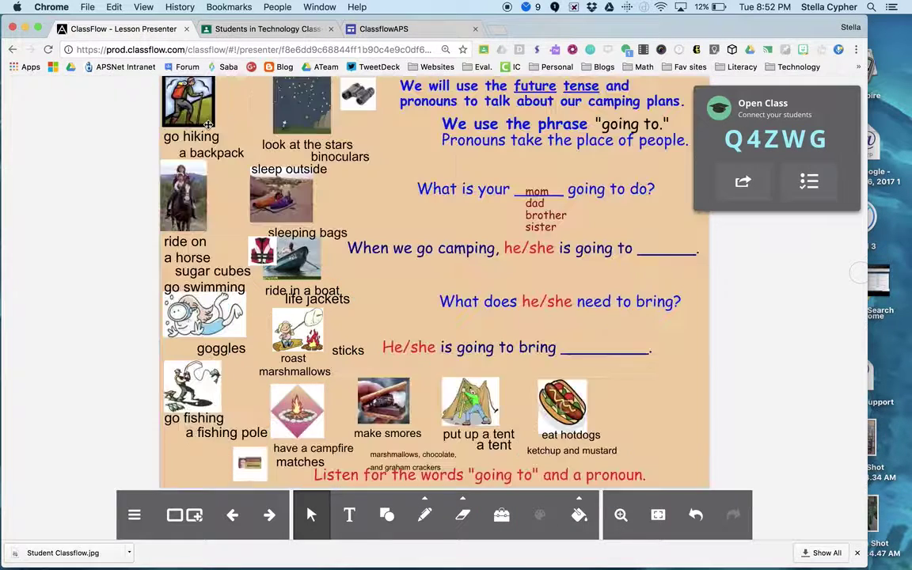
Zoom in slightly on the he/she card and fit it back to the screen.
left_click(621, 516)
mouse_move(576, 465)
left_mouse_down()
mouse_move(627, 465)
mouse_move(566, 465)
mouse_move(578, 465)
left_mouse_up()
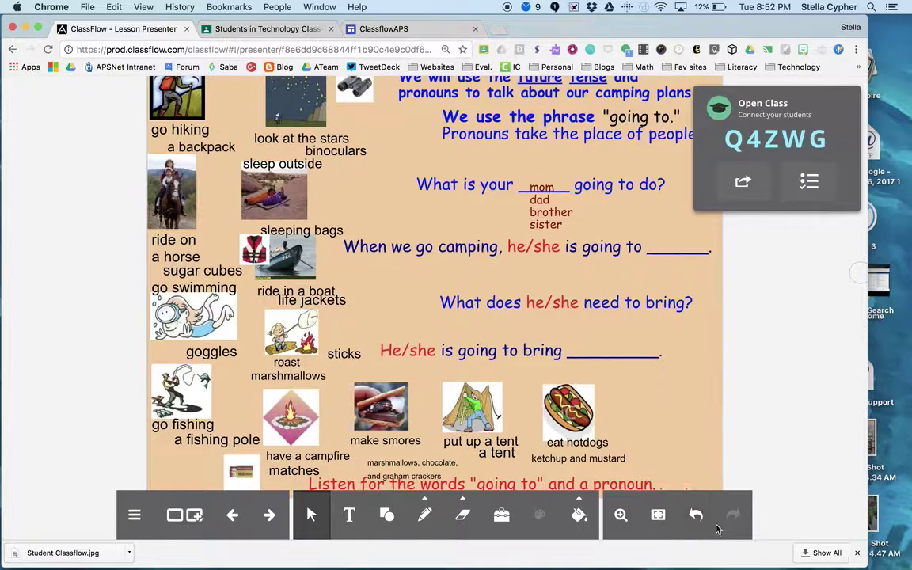
left_click(658, 516)
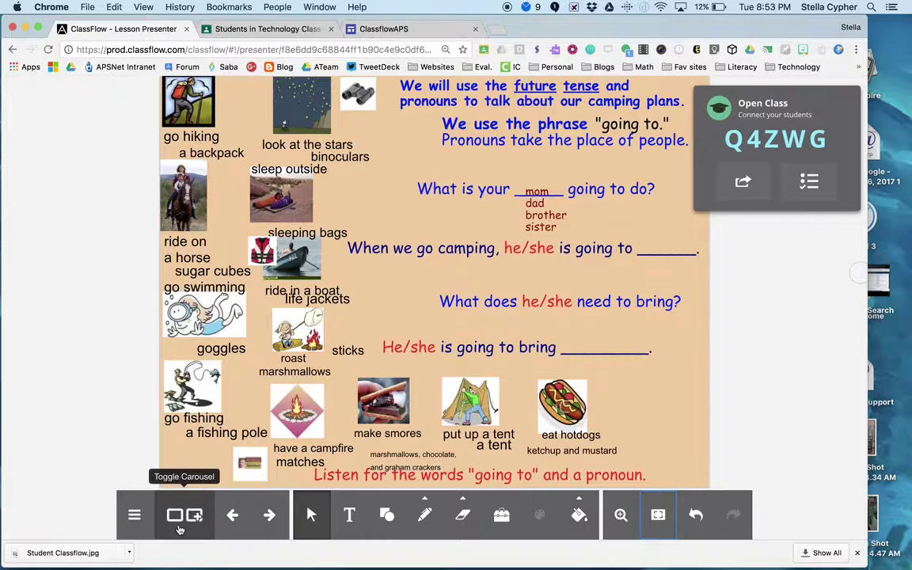
Check which lessons can be opened from the presenter and cancel without opening one.
left_click(140, 516)
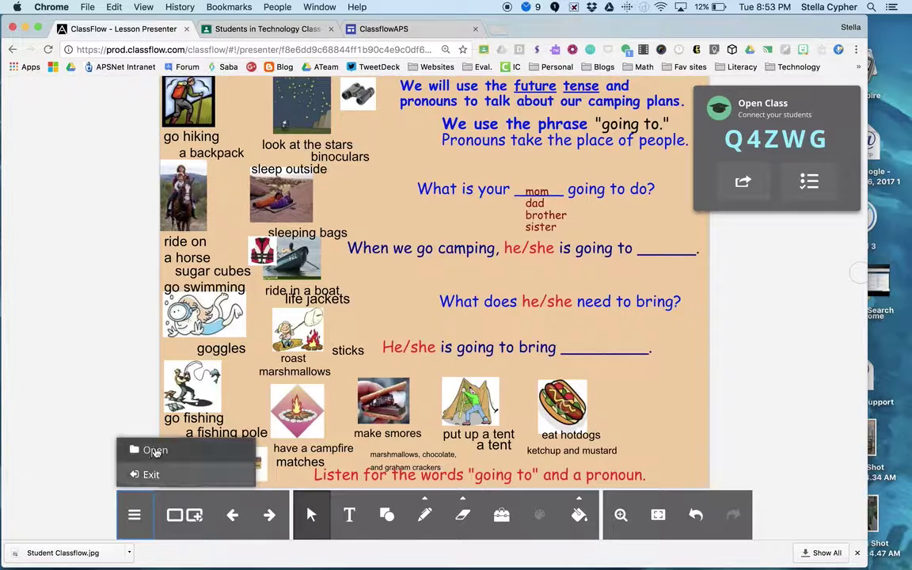
left_click(147, 450)
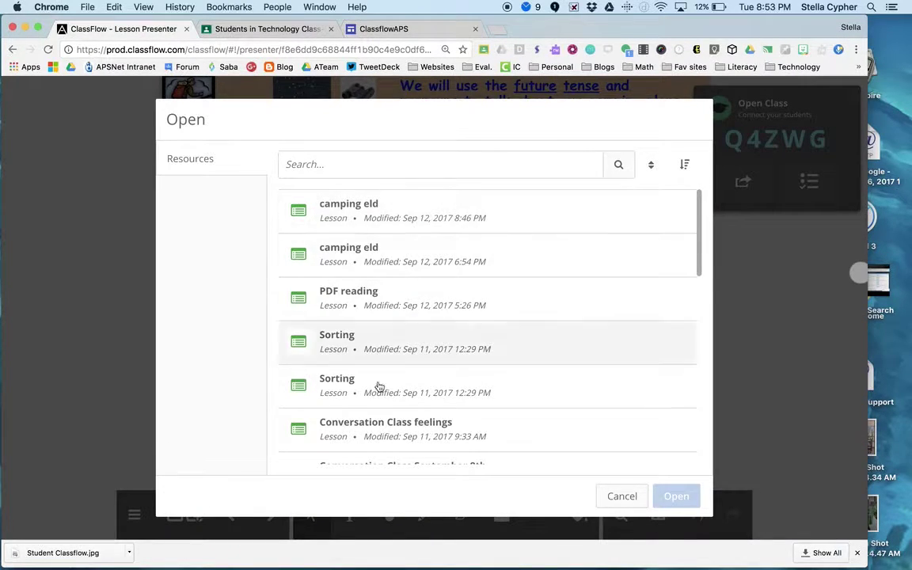
left_click(618, 496)
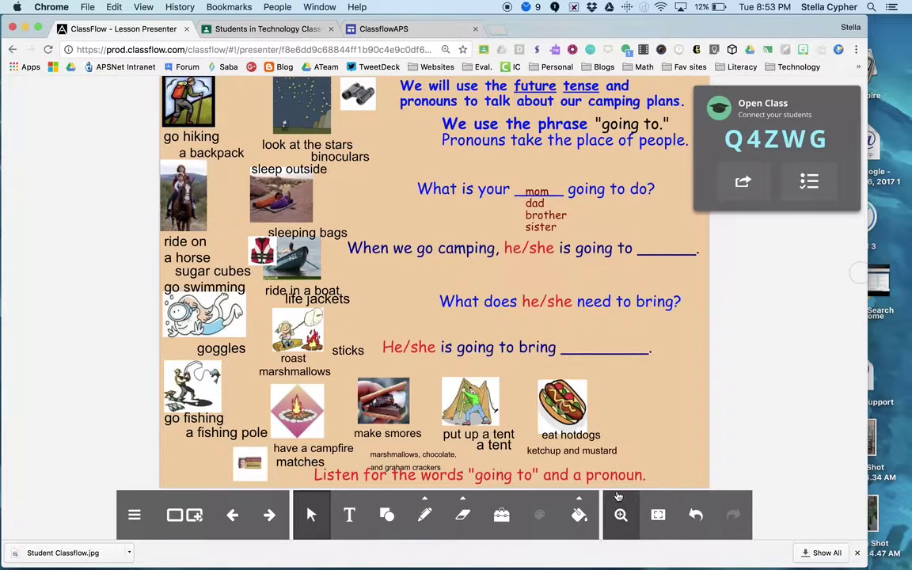
Exit the presenter to My Resources, trying Save New for the pending changes, and close the browser's downloads bar.
left_click(135, 515)
left_click(141, 475)
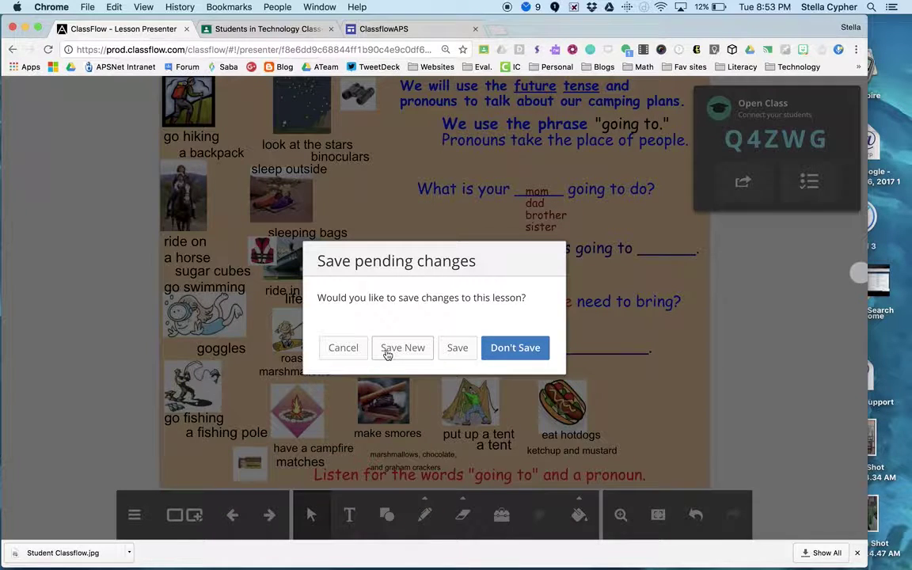
left_click(388, 353)
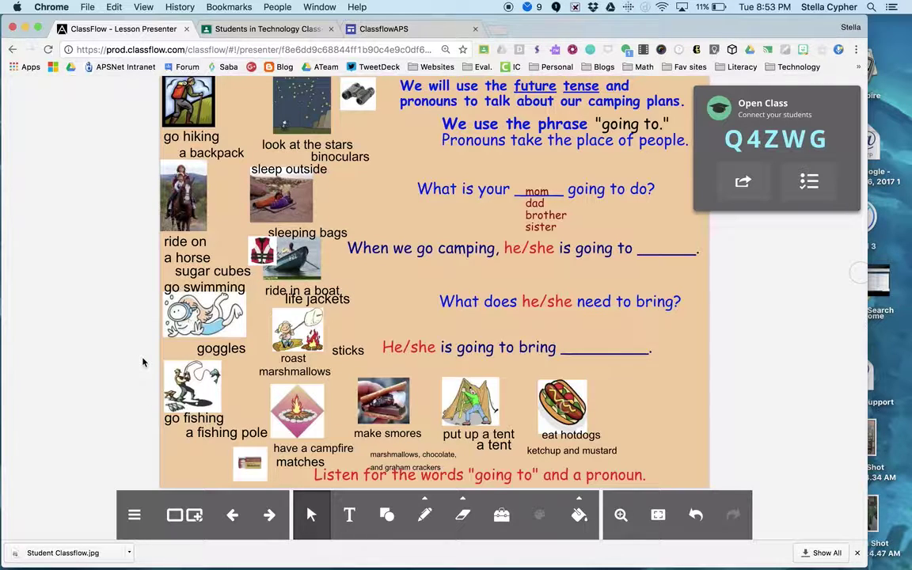
left_click(133, 515)
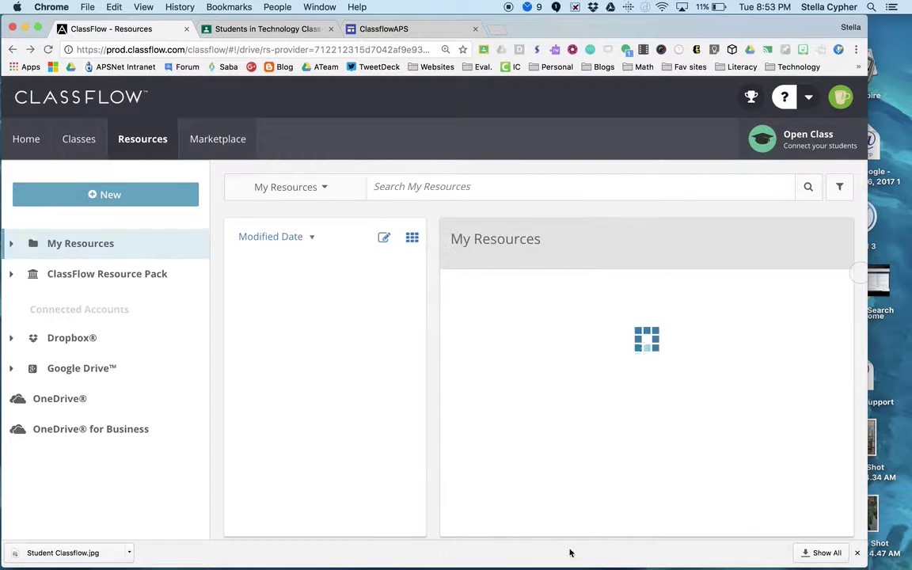
left_click(856, 552)
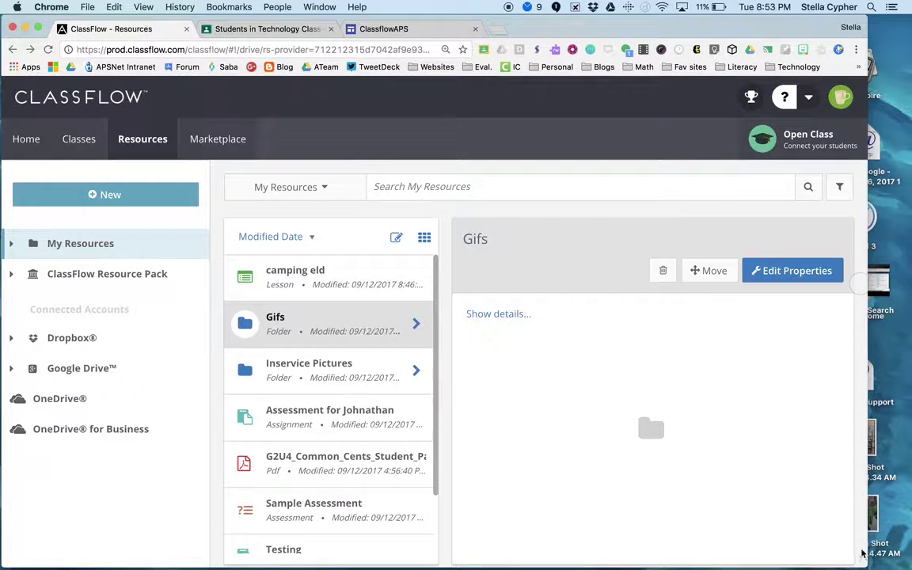
Preview the camping eld lesson in My Resources and open it for editing.
left_click(282, 279)
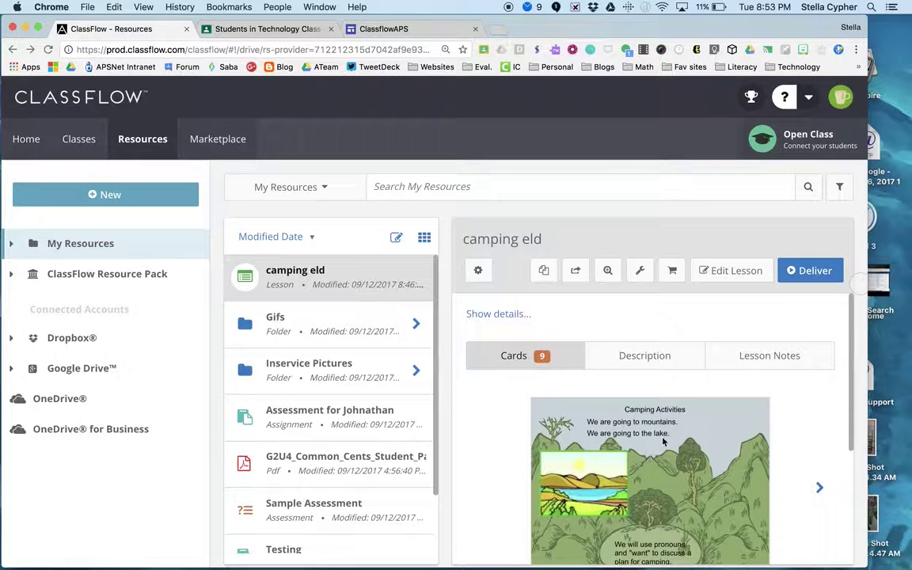
scroll(663, 441, "down", 2)
scroll(663, 442, "up", 2)
left_click(718, 271)
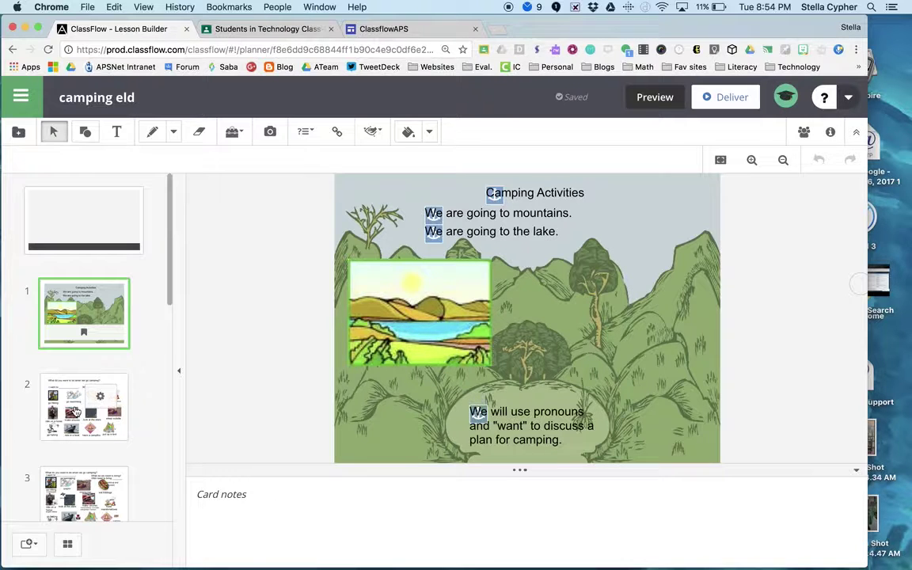
Move the swimmer picture slightly left on the second card and reposition the swimmer picture on the third card.
left_click(92, 356)
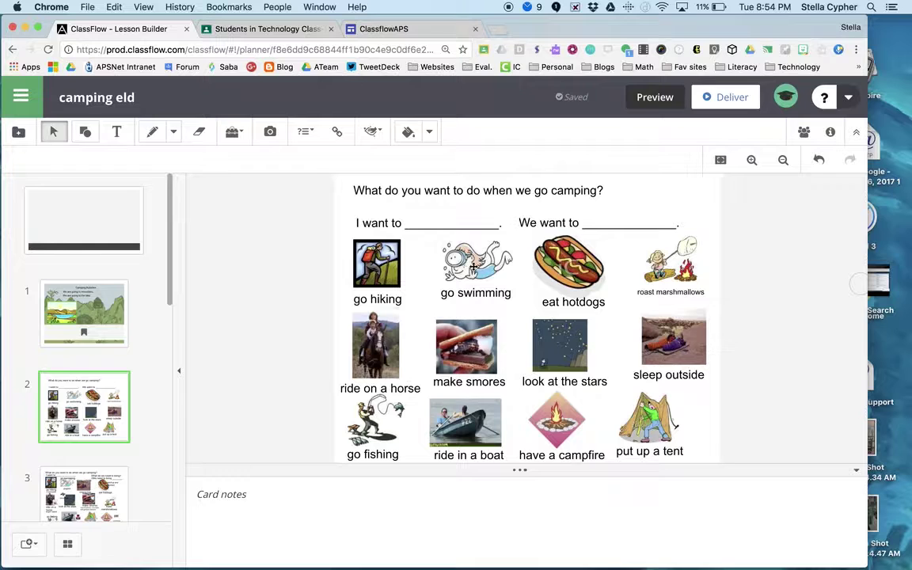
left_click_drag(490, 261, 461, 261)
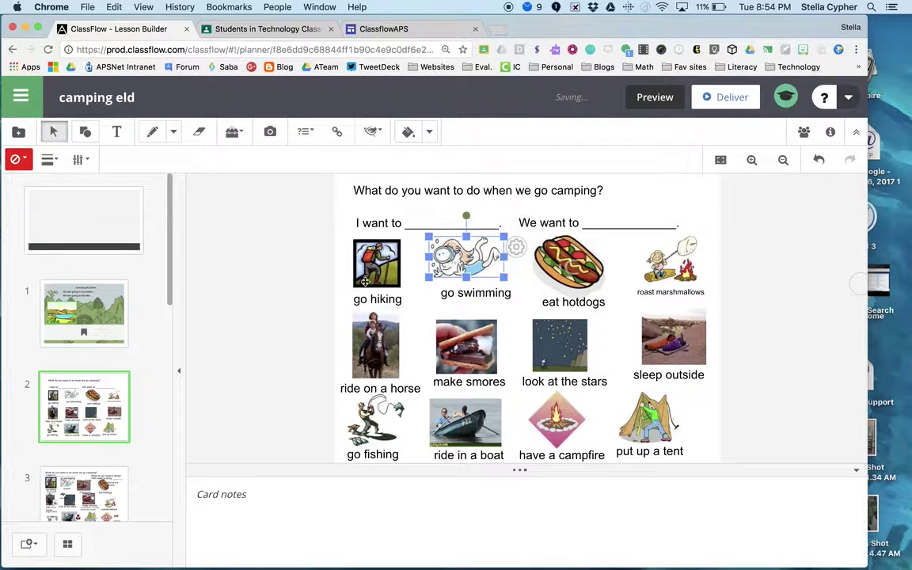
left_click(79, 487)
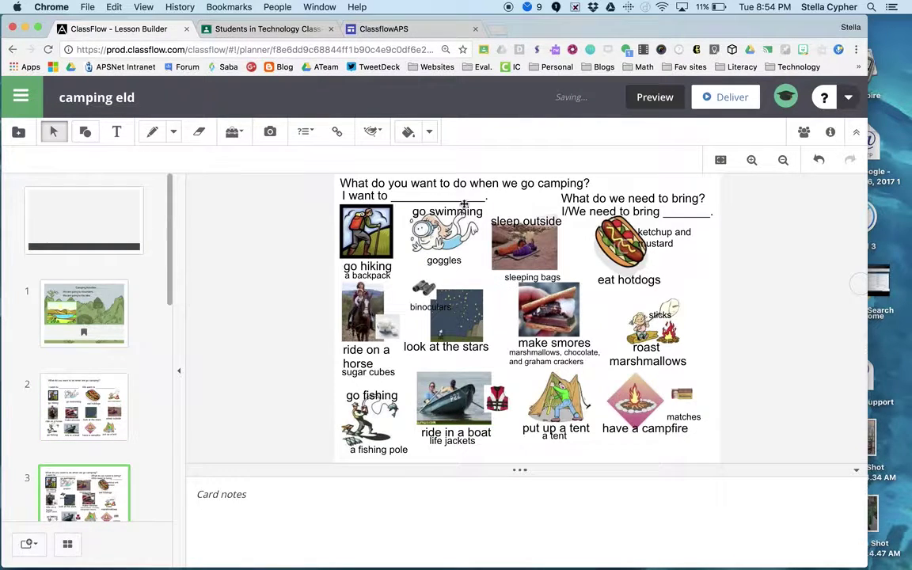
left_click_drag(428, 222, 435, 243)
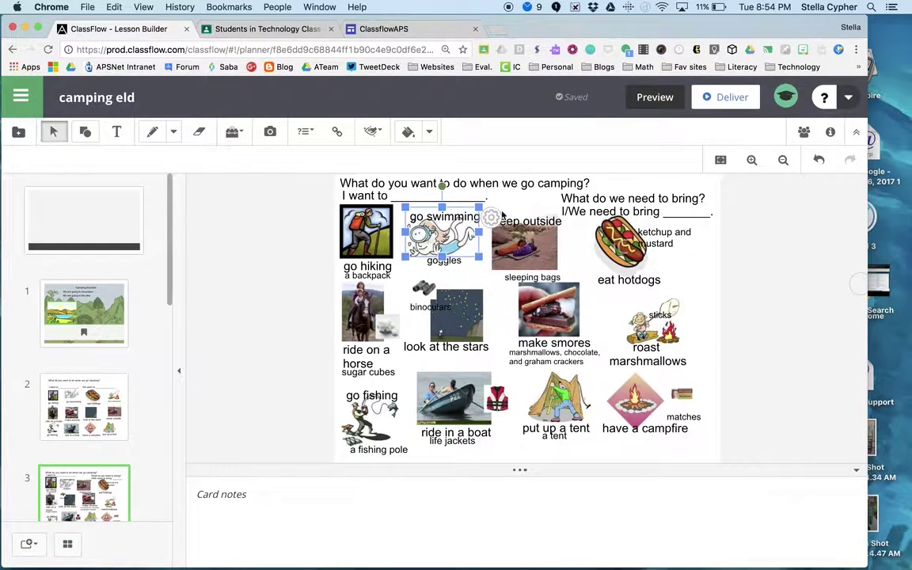
Anchor the resizing of the swimmer picture group on the third card.
left_click(504, 215)
left_click(459, 234)
left_click(491, 217)
mouse_move(516, 349)
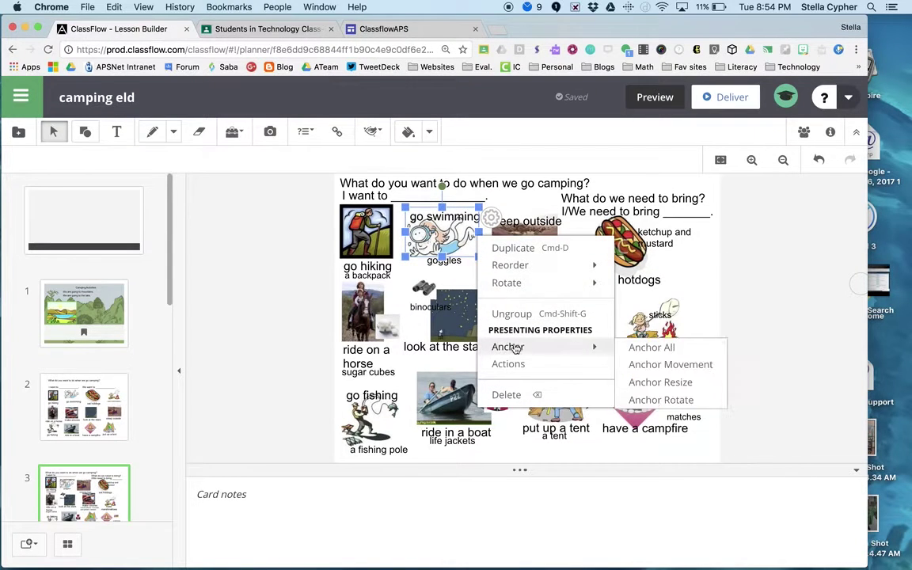
left_click(667, 383)
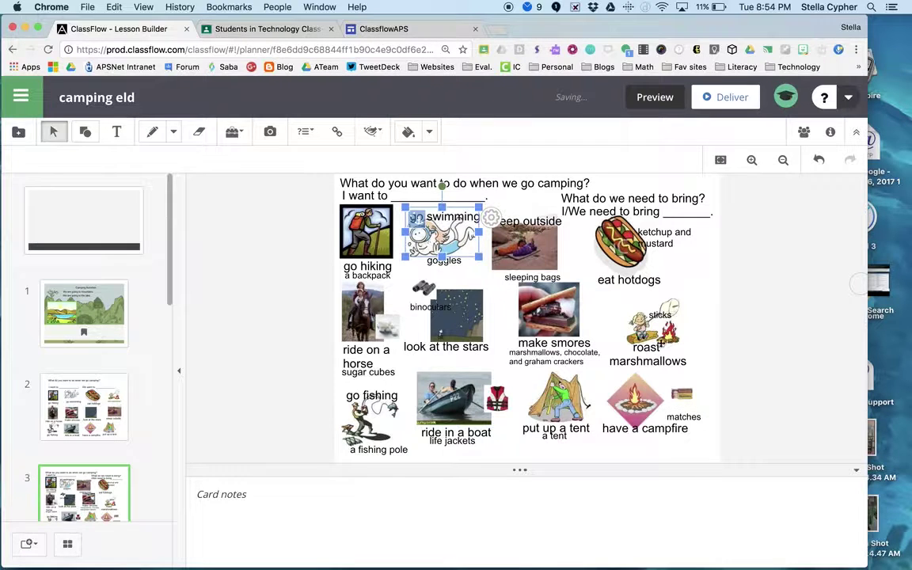
Nudge the swimmer picture group slightly up and the sleep outside group slightly right on the third card.
mouse_move(437, 237)
left_mouse_down()
mouse_move(487, 218)
mouse_move(517, 220)
mouse_move(423, 238)
mouse_move(435, 235)
left_mouse_up()
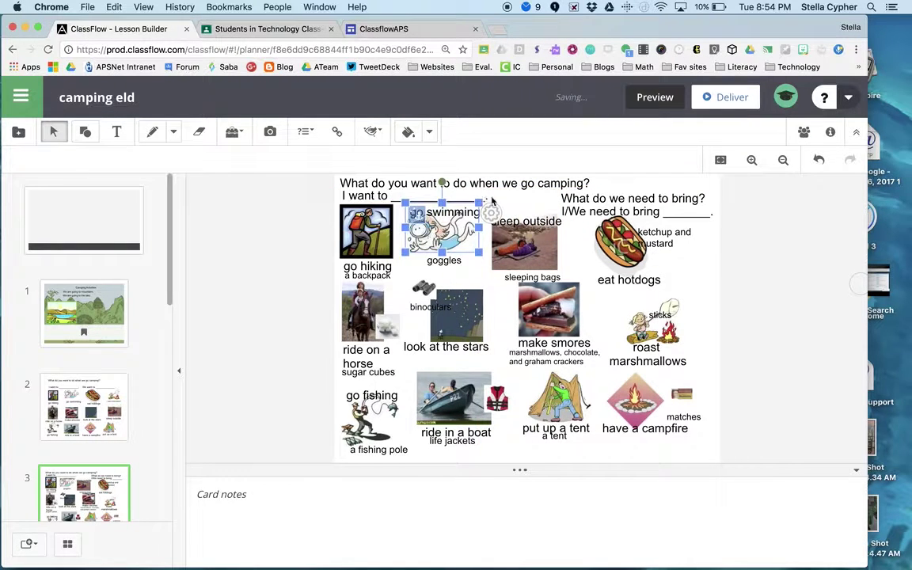
left_click(520, 207)
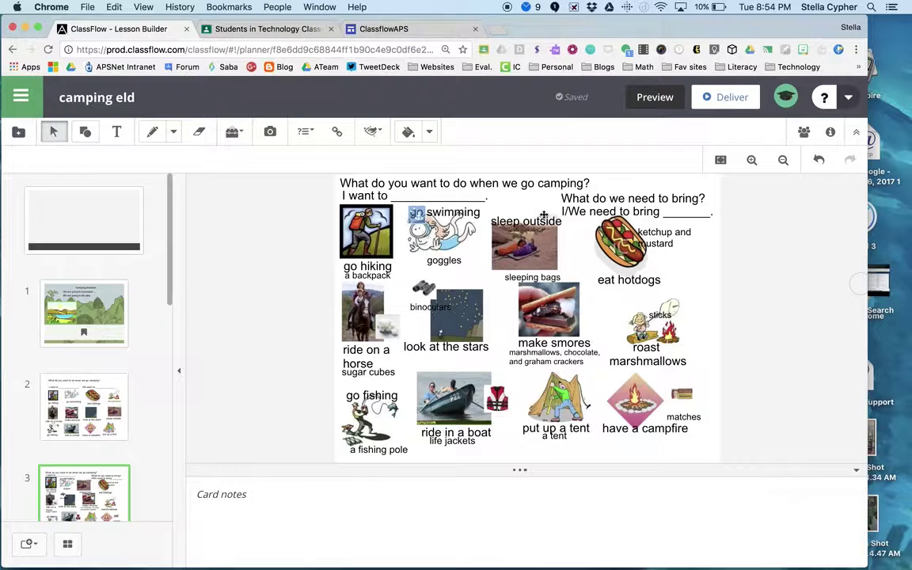
mouse_move(542, 251)
left_mouse_down()
mouse_move(559, 239)
mouse_move(546, 250)
left_mouse_up()
left_click(687, 282)
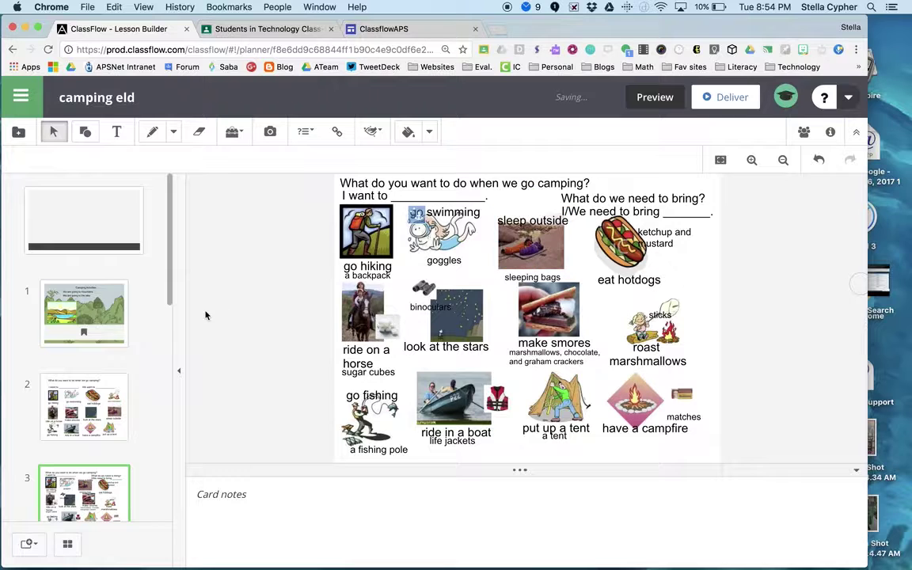
Look through the lesson's cards and open the second card for editing.
scroll(169, 279, "down", 3)
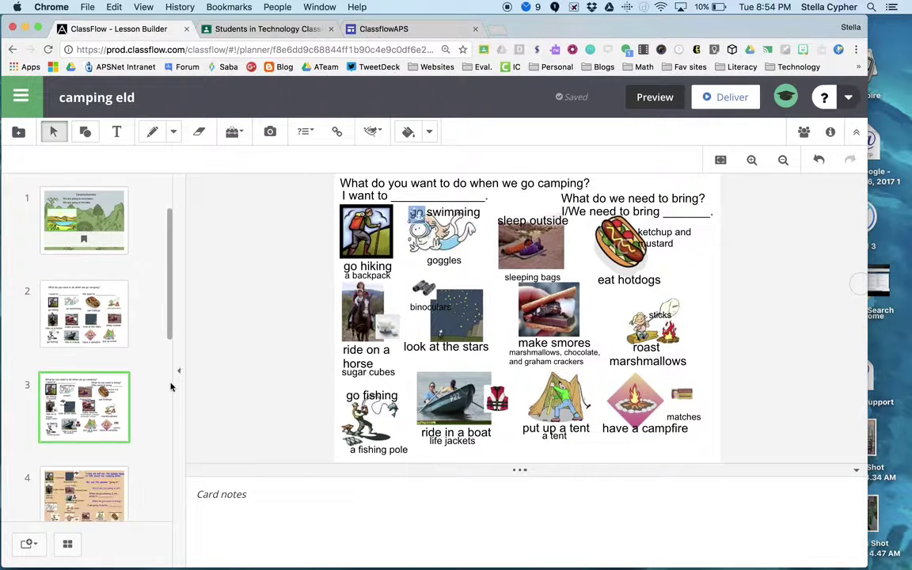
scroll(170, 387, "down", 10)
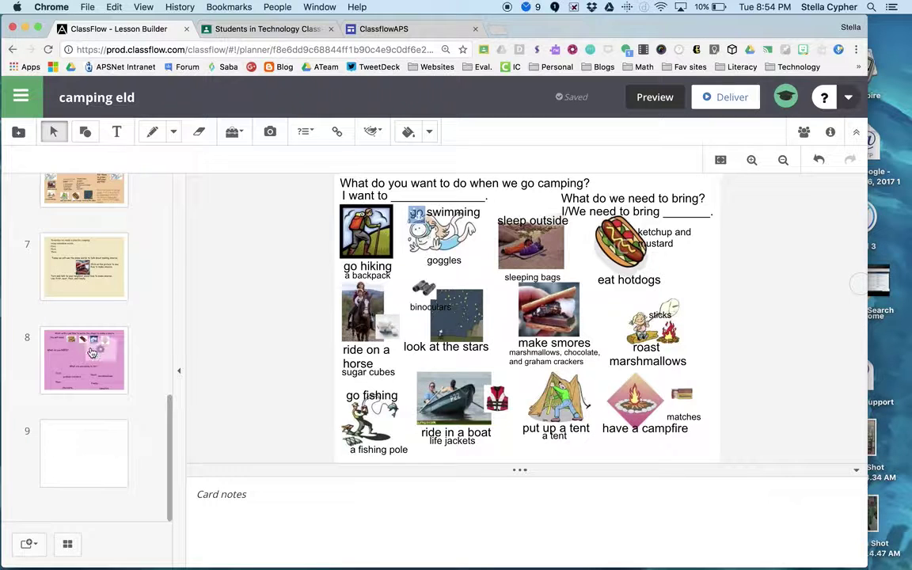
scroll(91, 353, "up", 6)
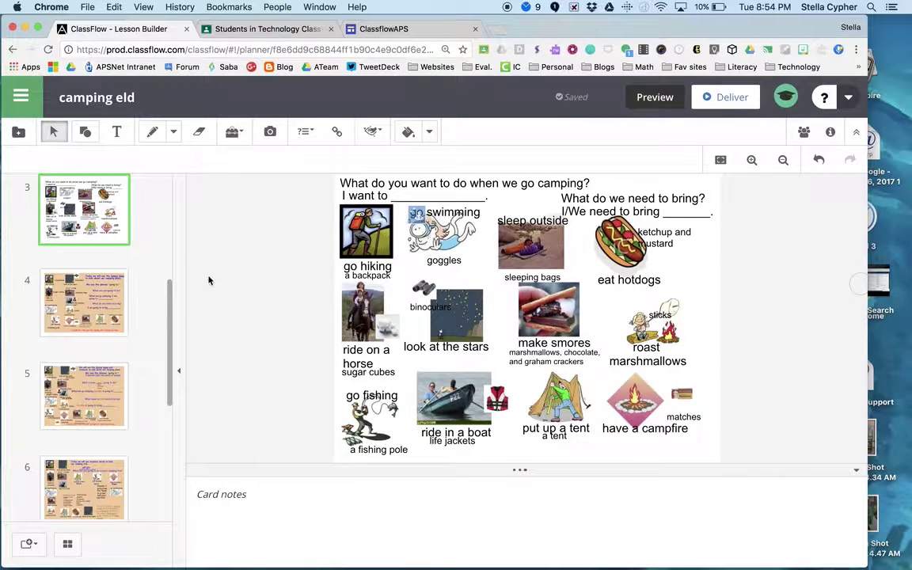
mouse_move(73, 202)
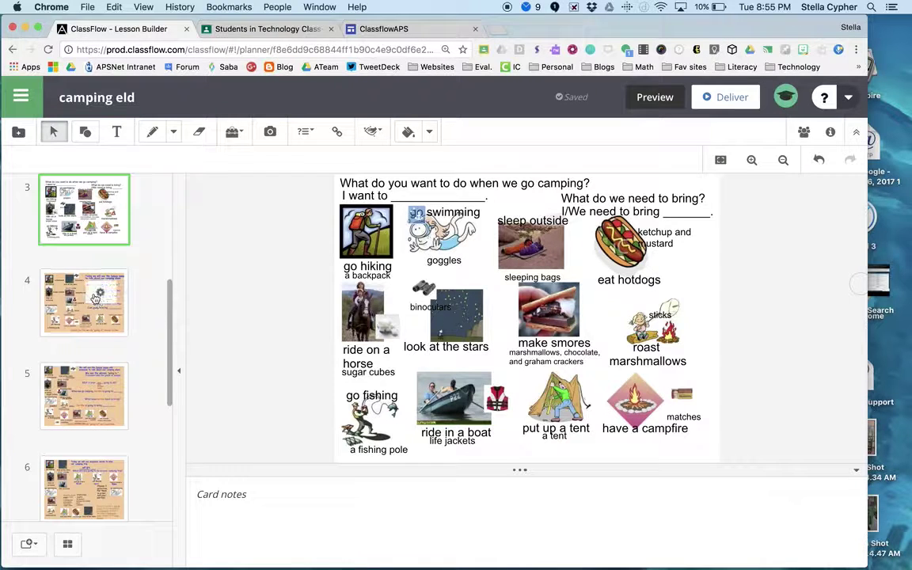
scroll(61, 220, "up", 5)
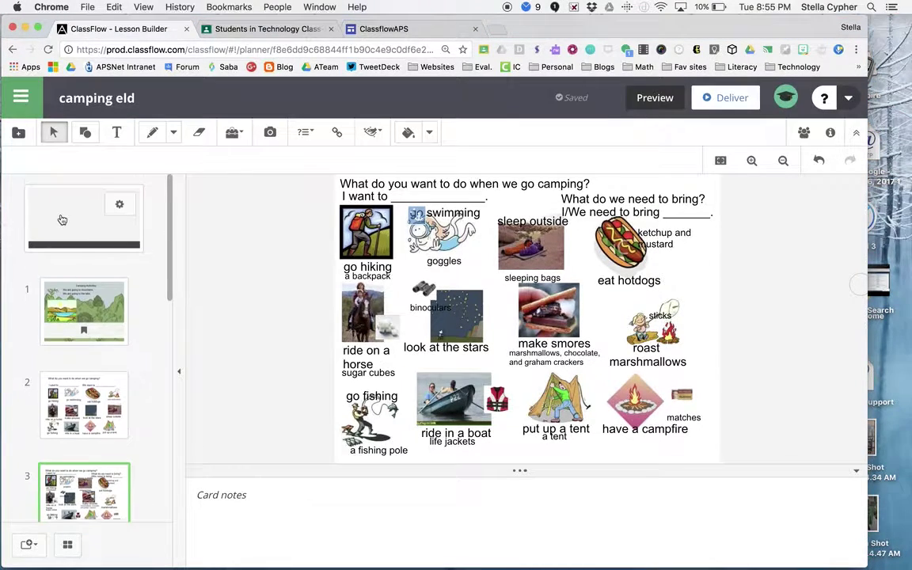
scroll(61, 219, "down", 1)
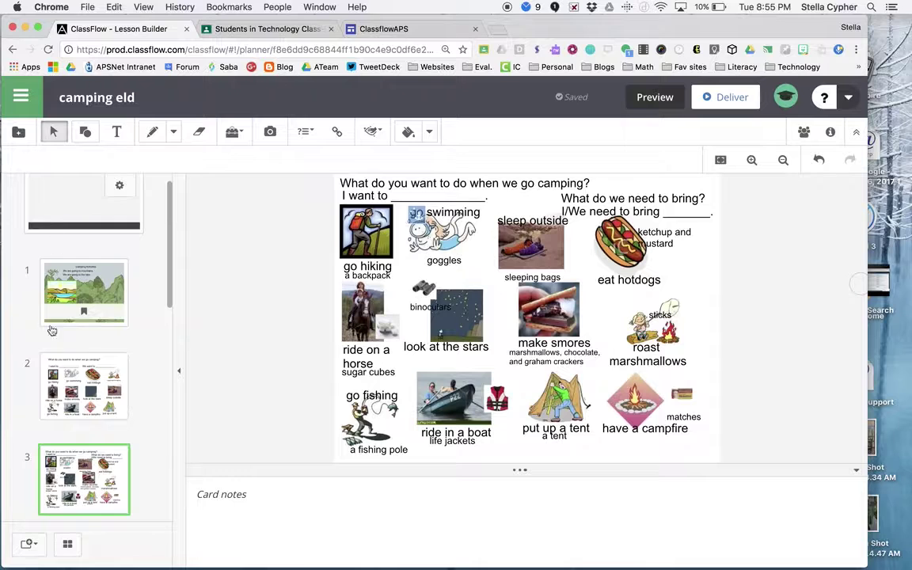
left_click(71, 392)
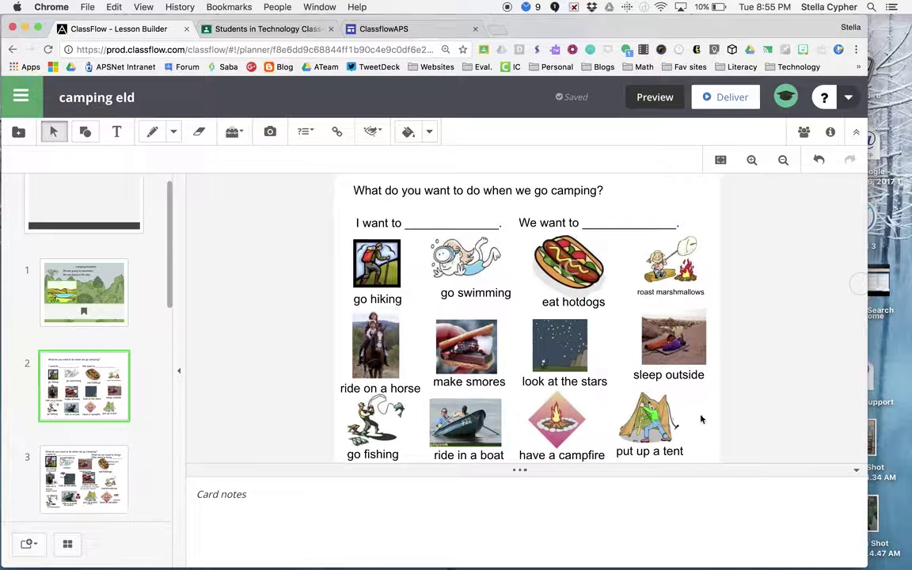
Check which object options are available for the tent picture without applying any.
left_click(647, 414)
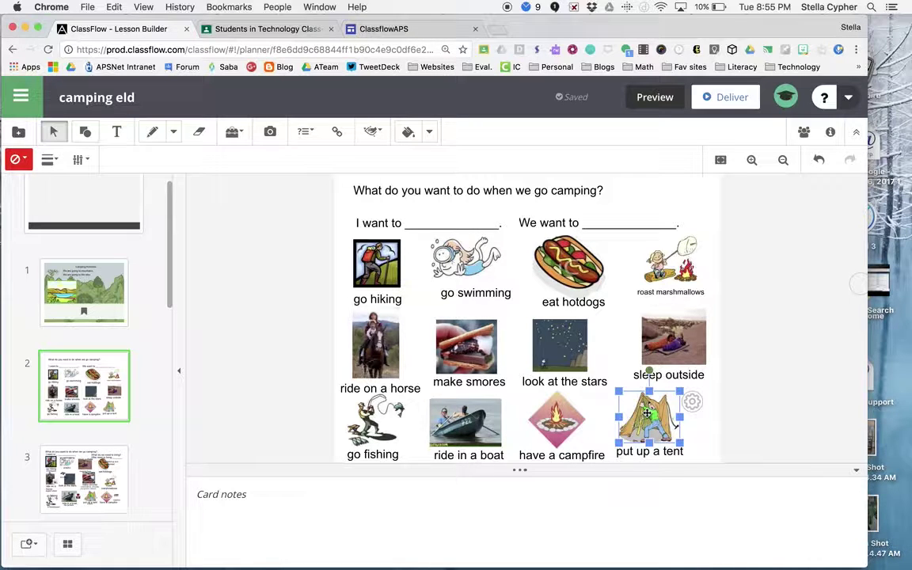
left_click(693, 402)
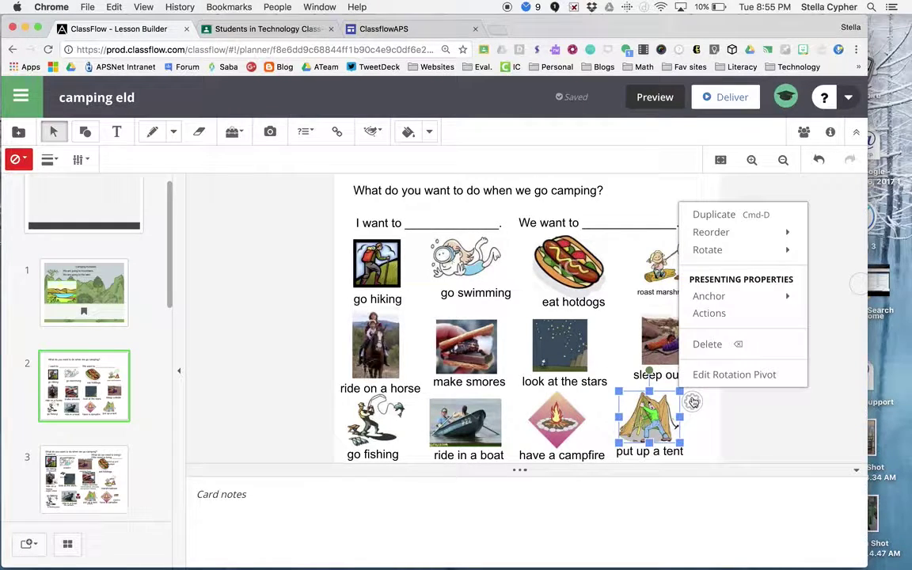
left_click(693, 402)
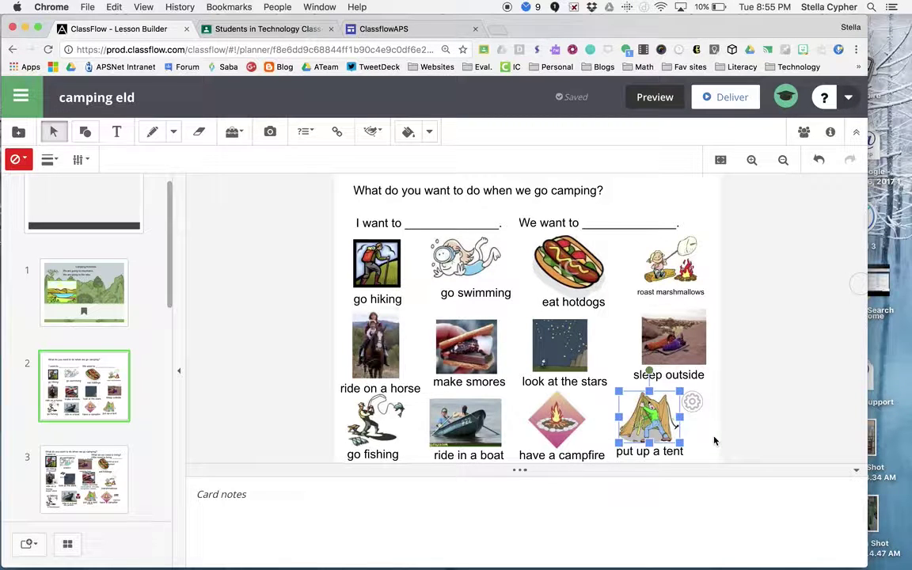
left_click(609, 414)
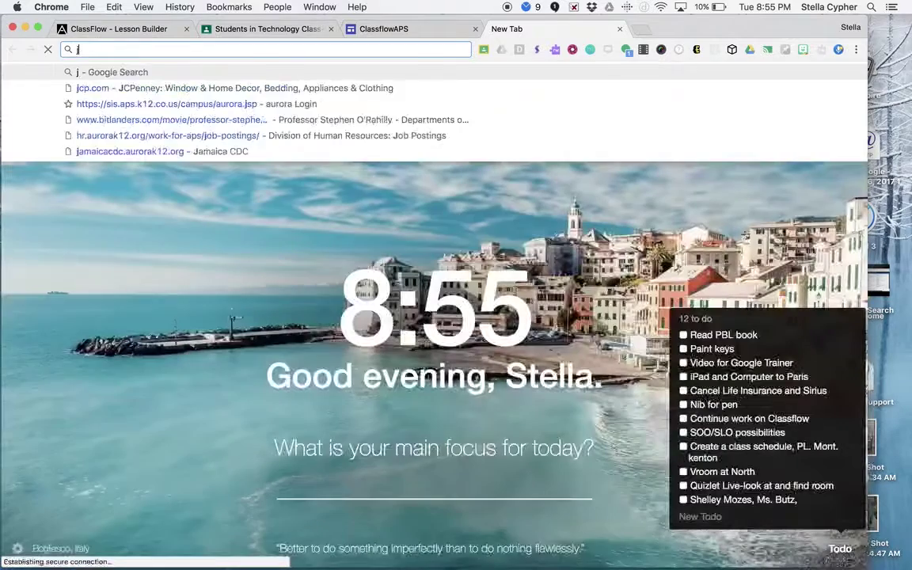
Search Google for "pitching a tent" in a new browser tab.
type("pitchin")
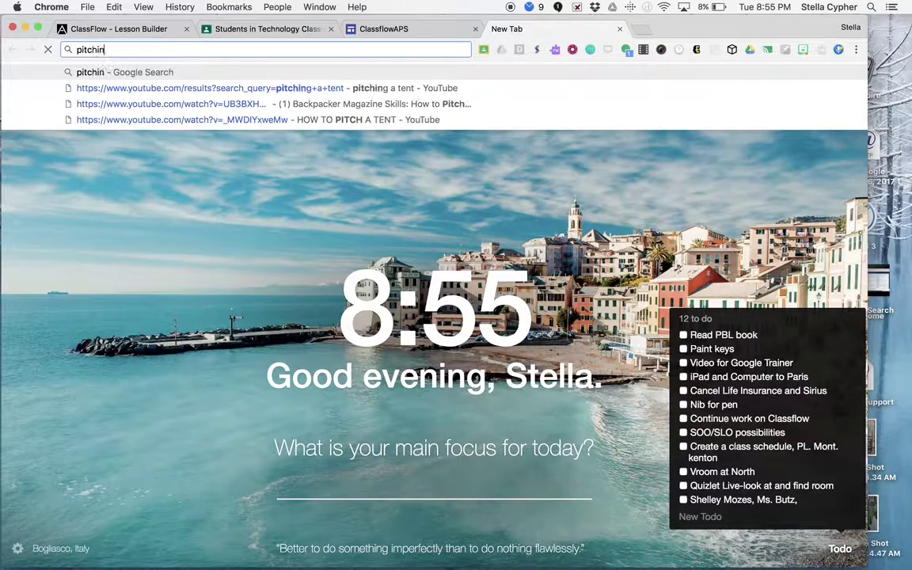
type("g a tent")
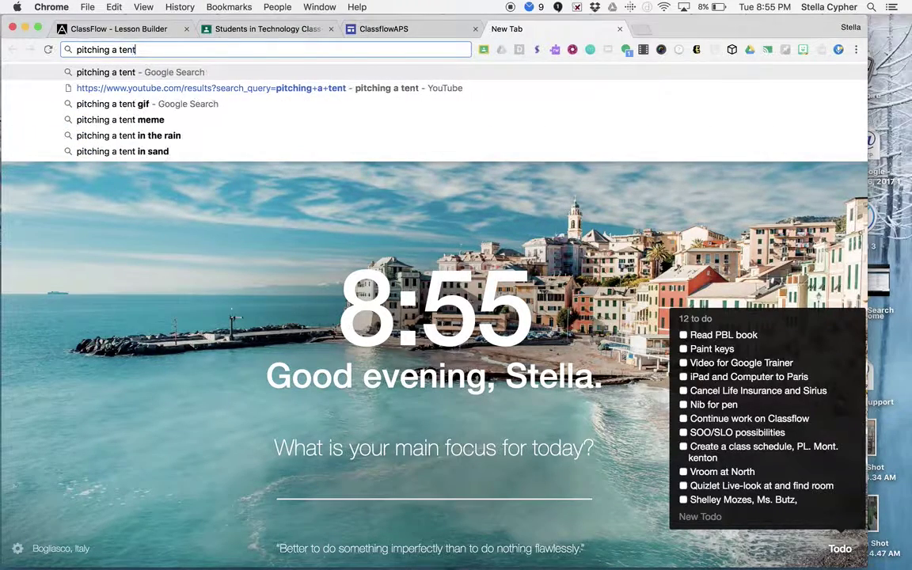
key("Return")
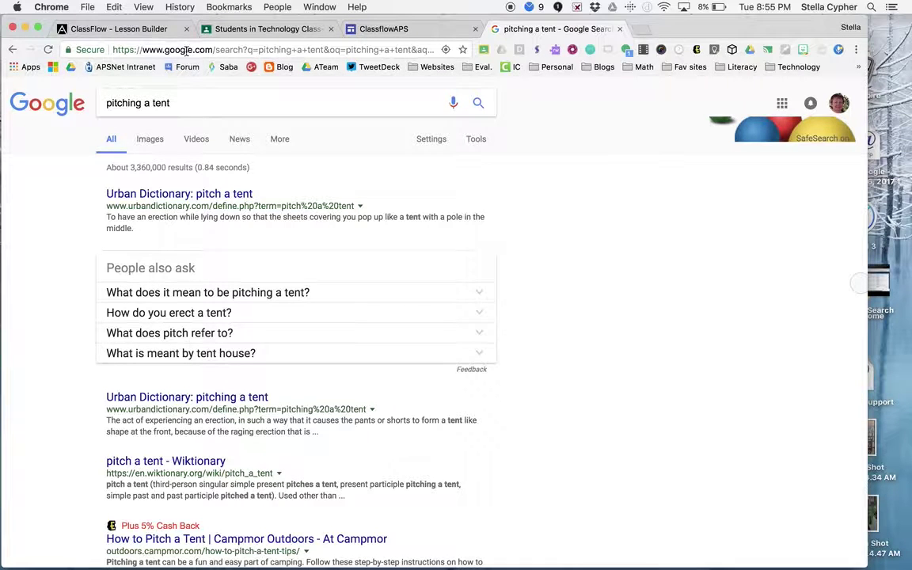
Go to youtube.com and search for "pitching a tent" videos.
left_click(186, 52)
type("youtube.com")
key("Return")
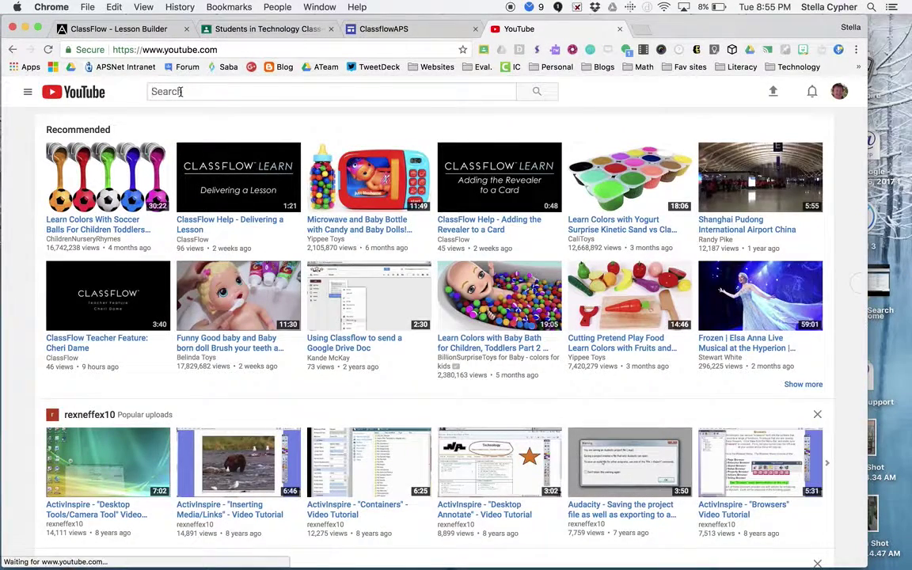
left_click(173, 91)
type("pit")
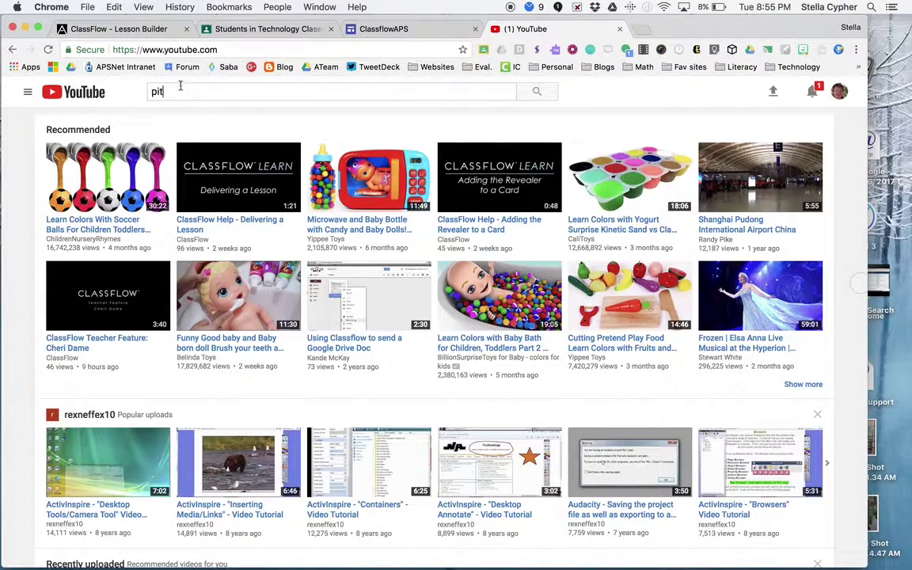
type("ching a tent")
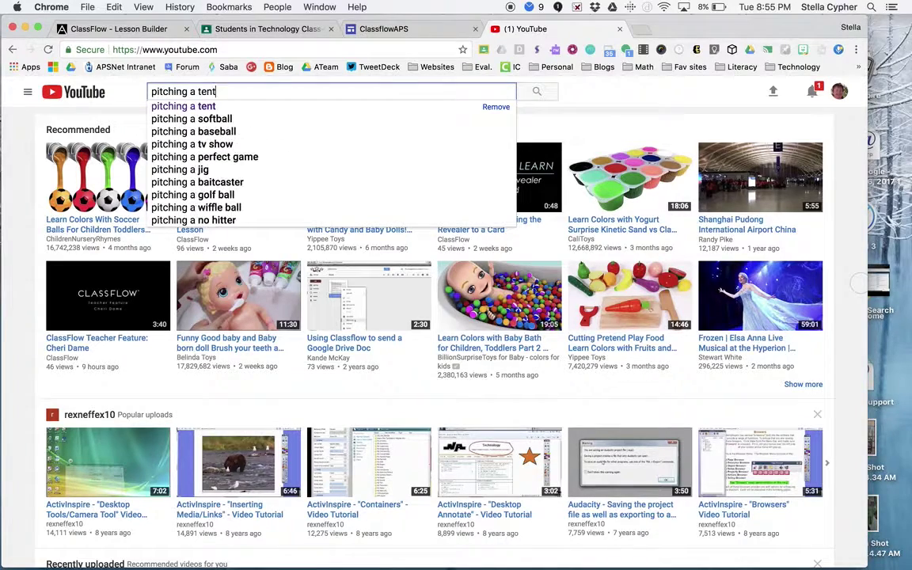
key("Return")
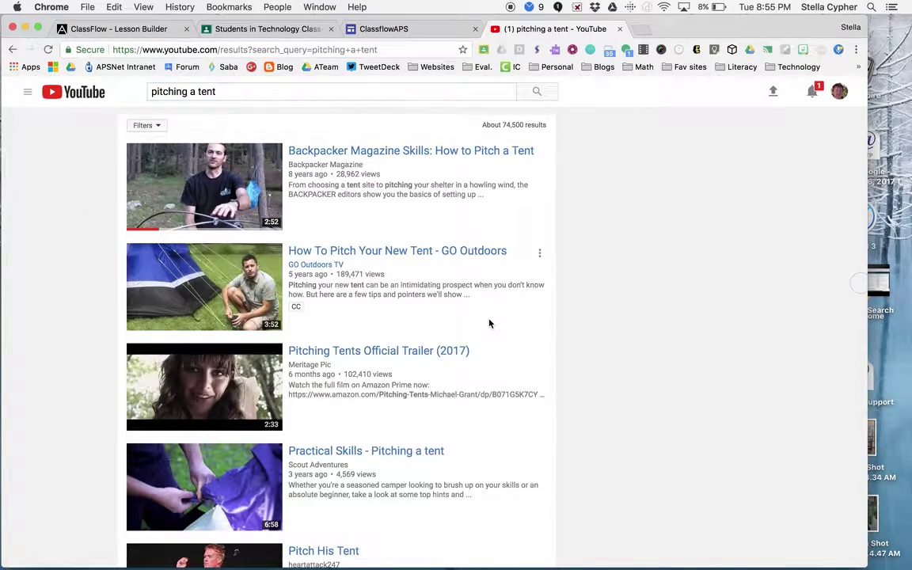
Open the video "Backpacker Magazine Skills: How to Pitch a Tent", pause it and copy its web address.
left_click(338, 151)
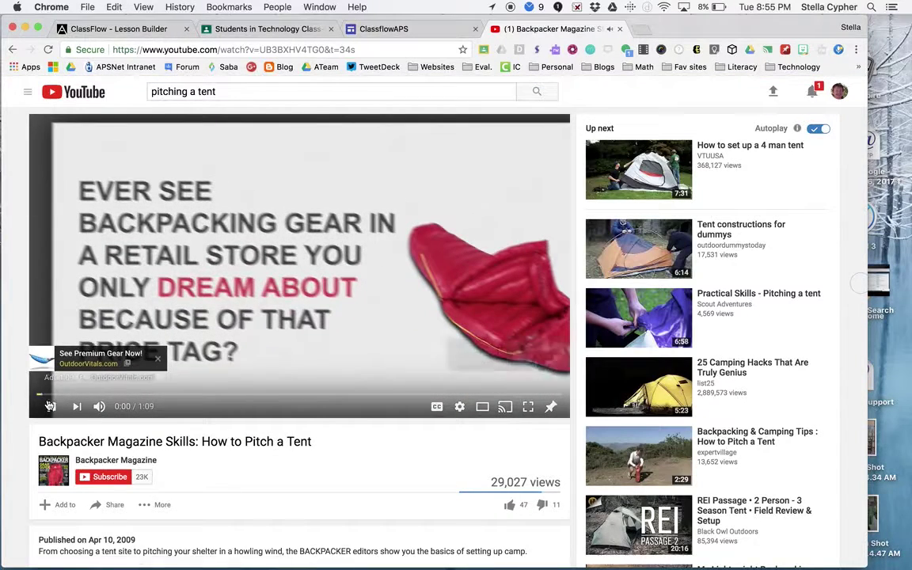
left_click(50, 406)
left_click(210, 49)
key("super+c")
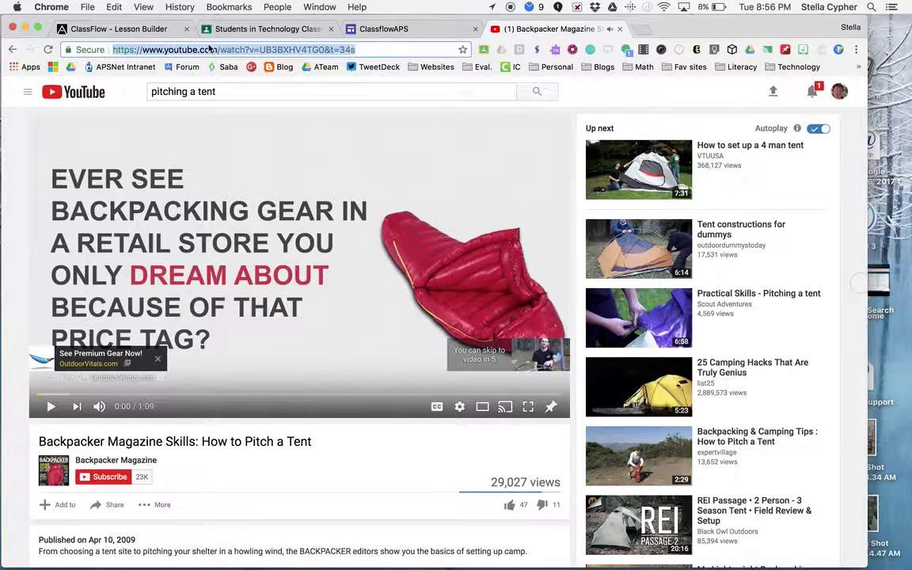
Back in the ClassFlow Lesson Builder, set up a website link titled "Pitching a tent" with the copied YouTube address.
left_click(129, 30)
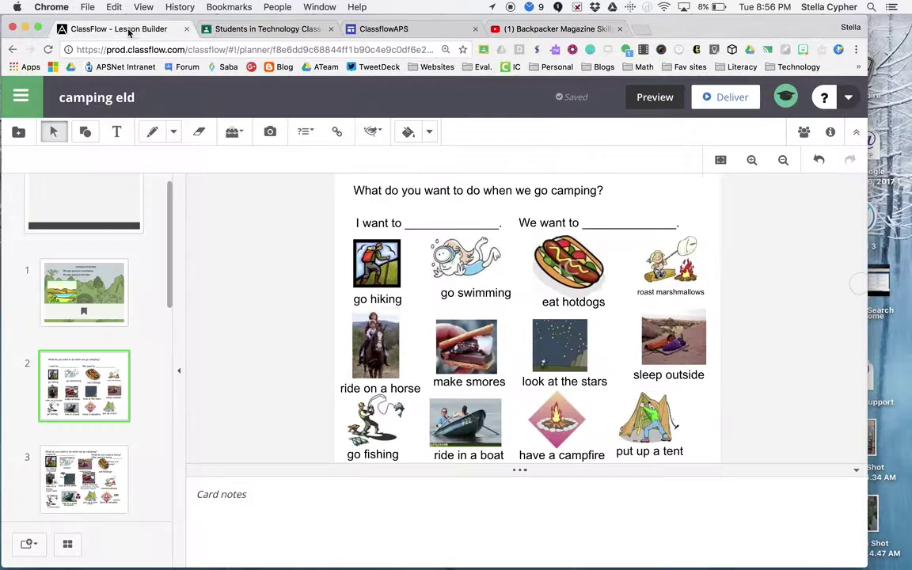
left_click(668, 418)
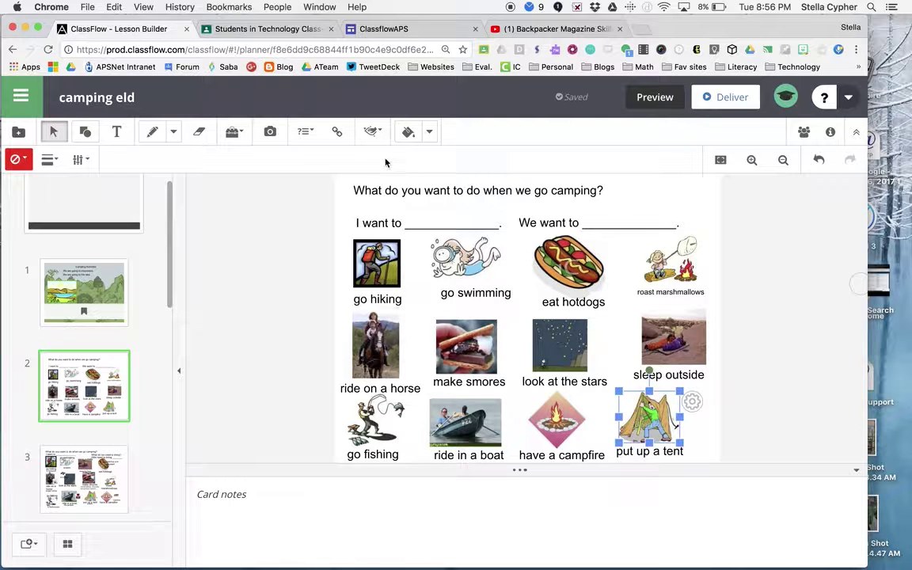
left_click(336, 133)
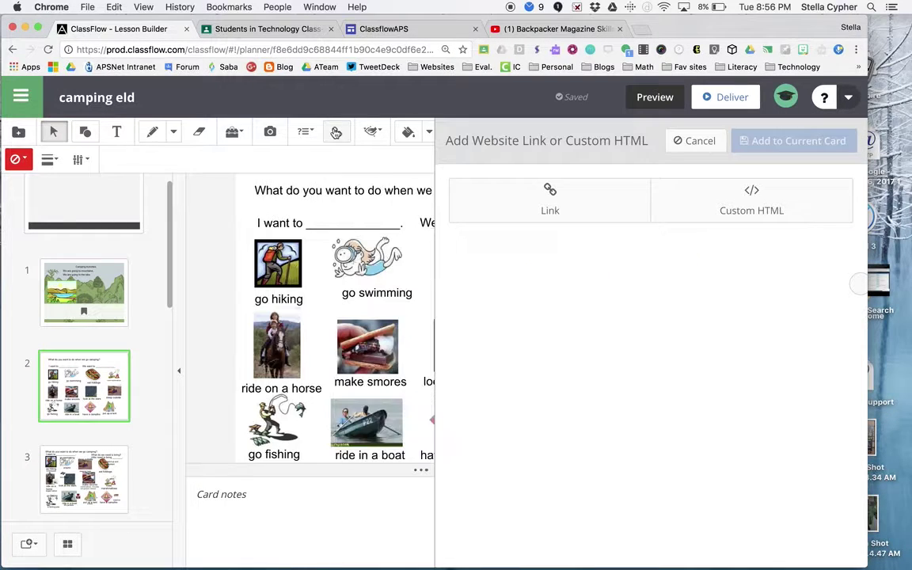
left_click(564, 197)
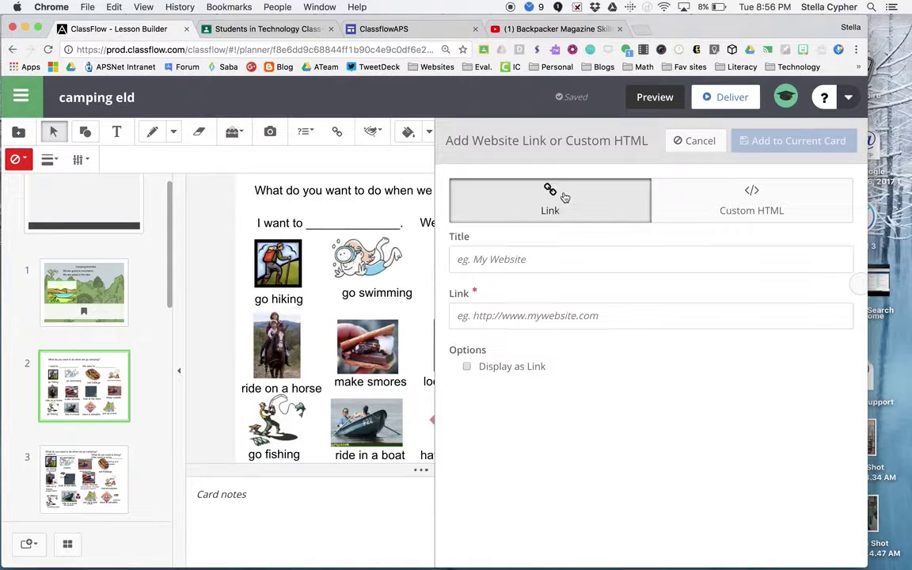
left_click(495, 255)
type("Pl")
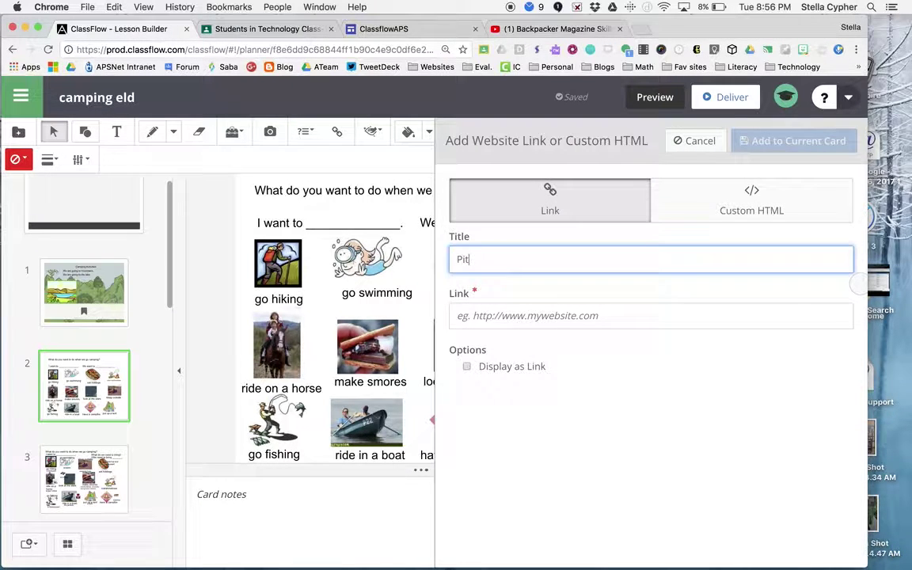
type("tching a tent")
left_click(486, 316)
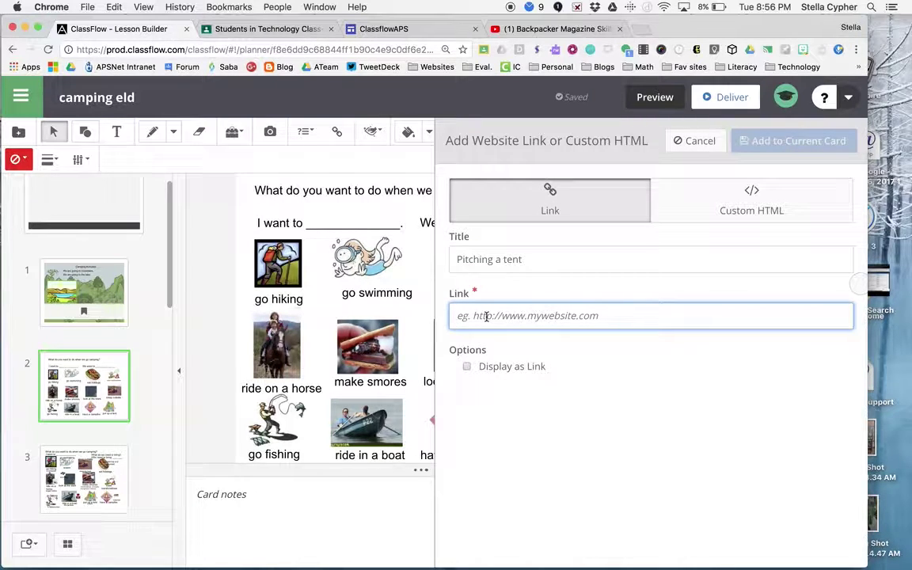
key("super+v")
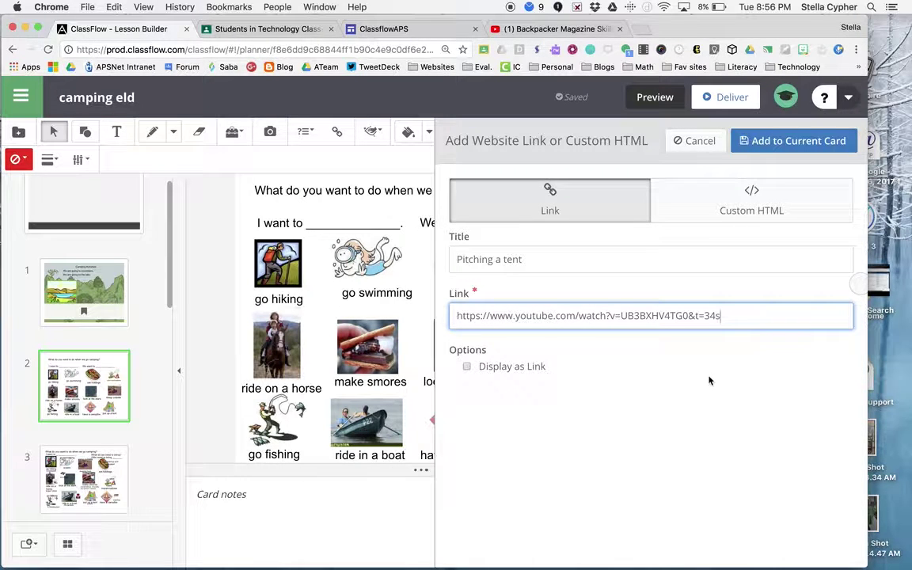
Add the website link to the second card with Display as Link enabled and place it beside the tent picture.
left_click(467, 367)
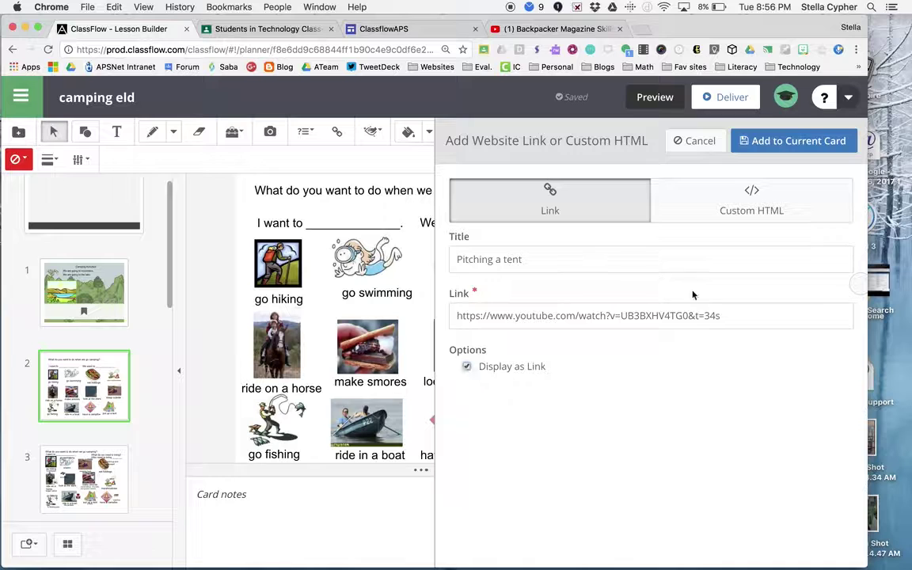
left_click(775, 144)
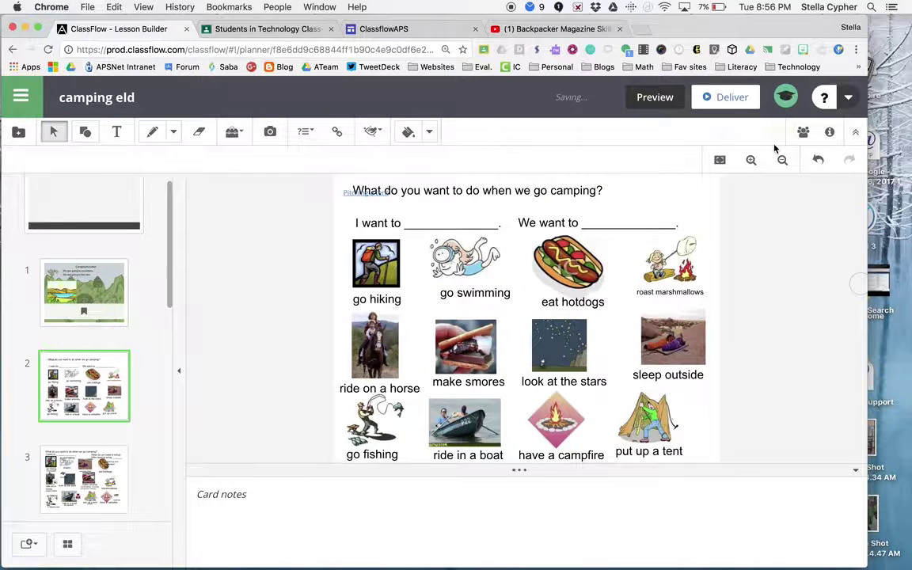
left_click(349, 190)
left_click_drag(349, 191, 668, 389)
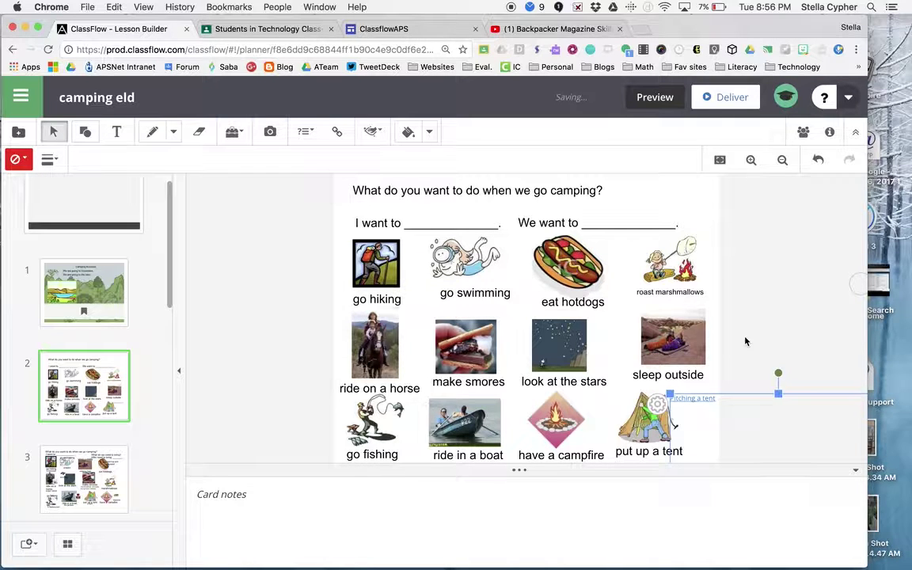
Preview the card, test the Pitching a tent link, close the opened video tab and go to the previous card.
left_click(656, 97)
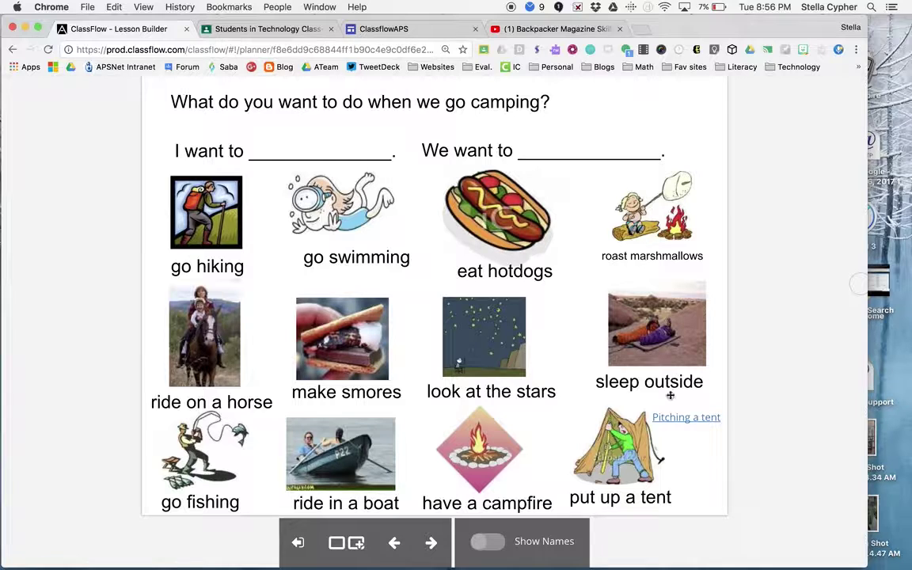
left_click(687, 418)
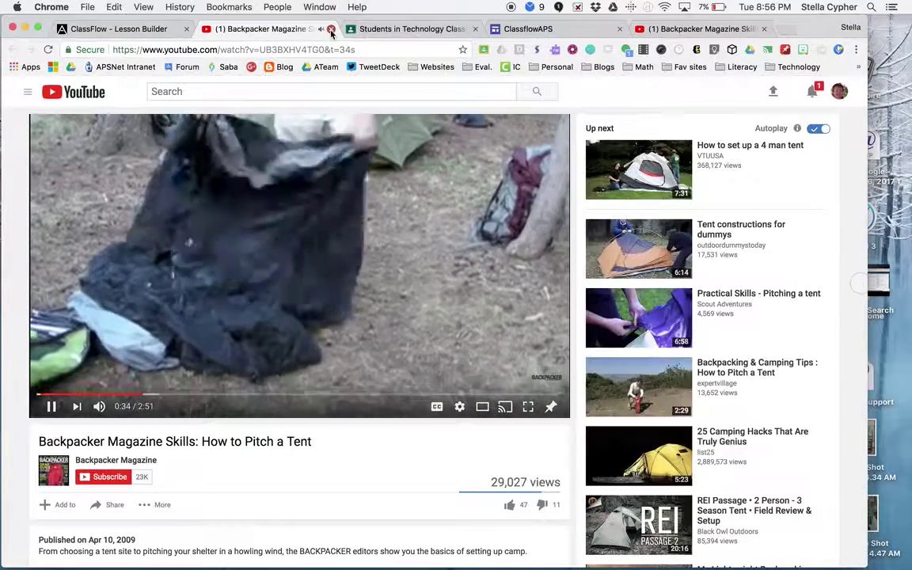
left_click(331, 29)
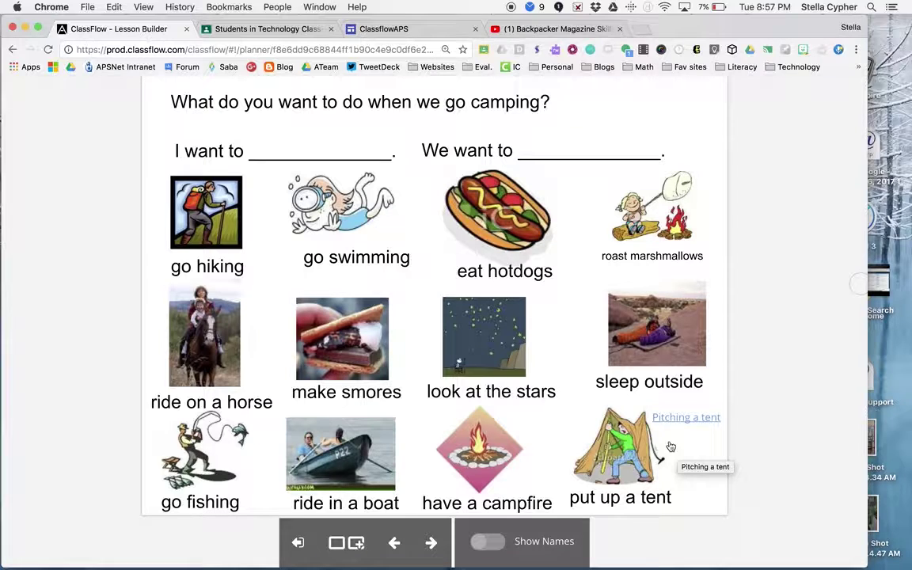
left_click(393, 542)
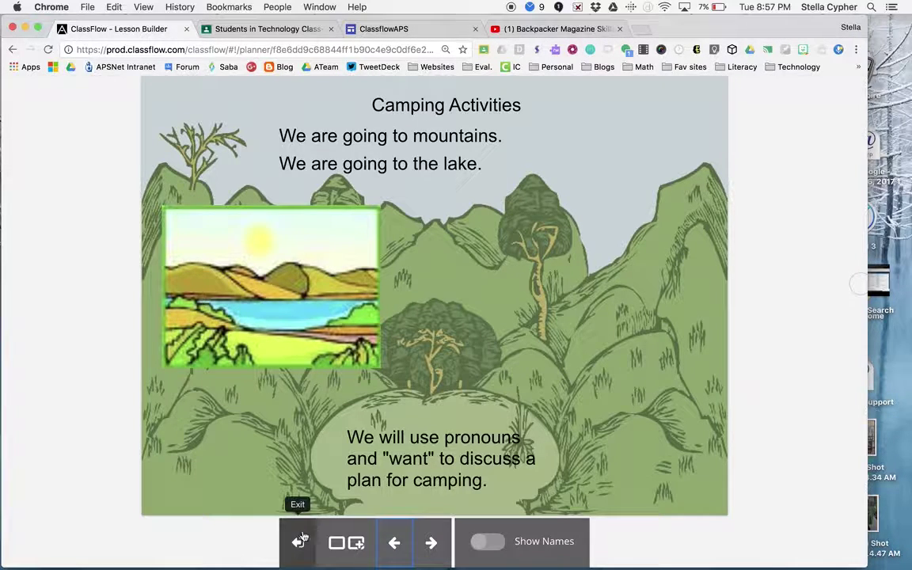